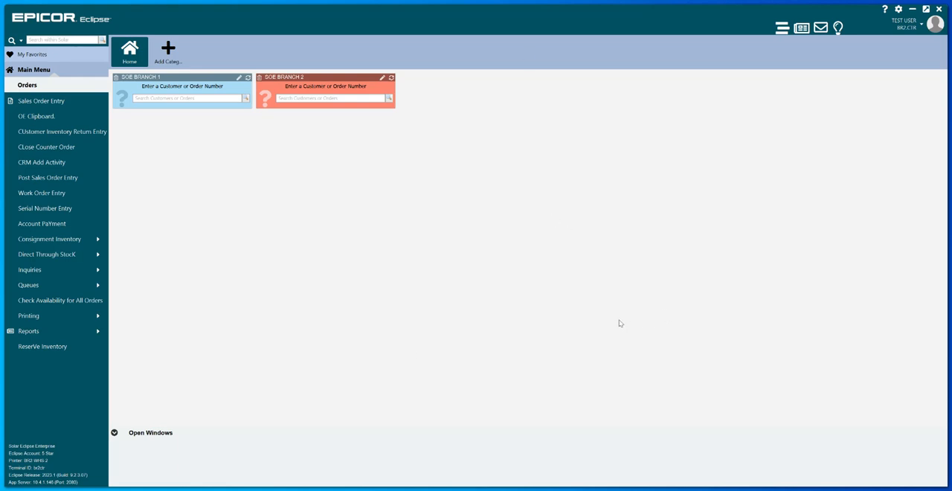
- Open Sales Order Entry from the Orders section to start an initial order entry
{"action": "left_click", "coordinate": [42, 71]}
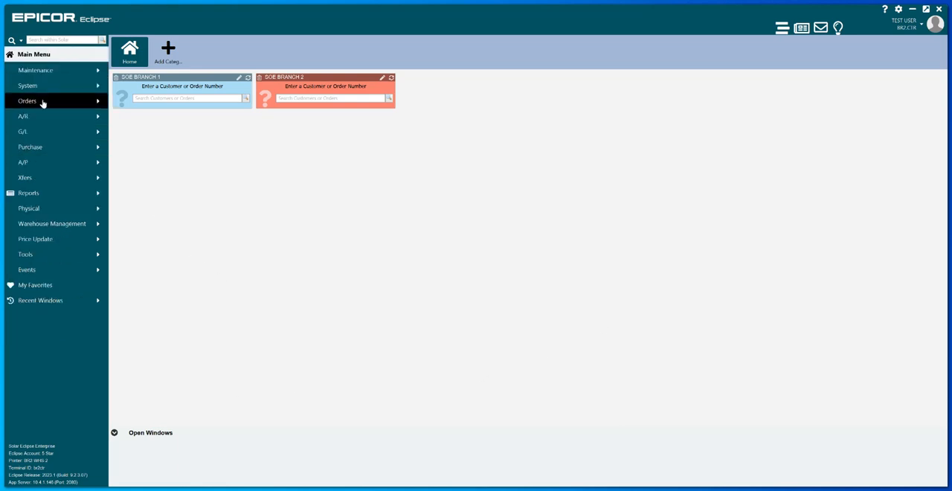
{"action": "left_click", "coordinate": [42, 101]}
{"action": "left_click", "coordinate": [43, 102]}
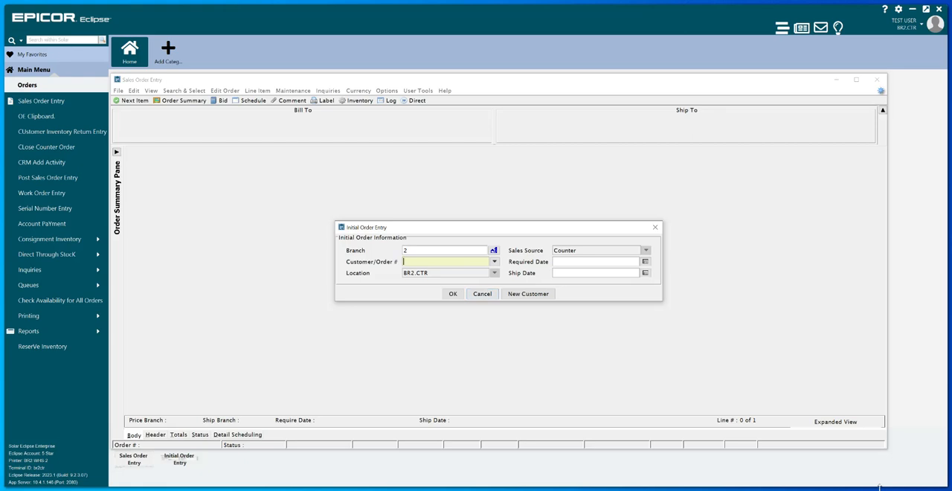
{"action": "type", "text": "SSWE"}
{"action": "key", "text": "BackSpace"}
{"action": "key", "text": "BackSpace"}
{"action": "key", "text": "BackSpace"}
{"action": "key", "text": "BackSpace"}
{"action": "left_click", "coordinate": [526, 293]}
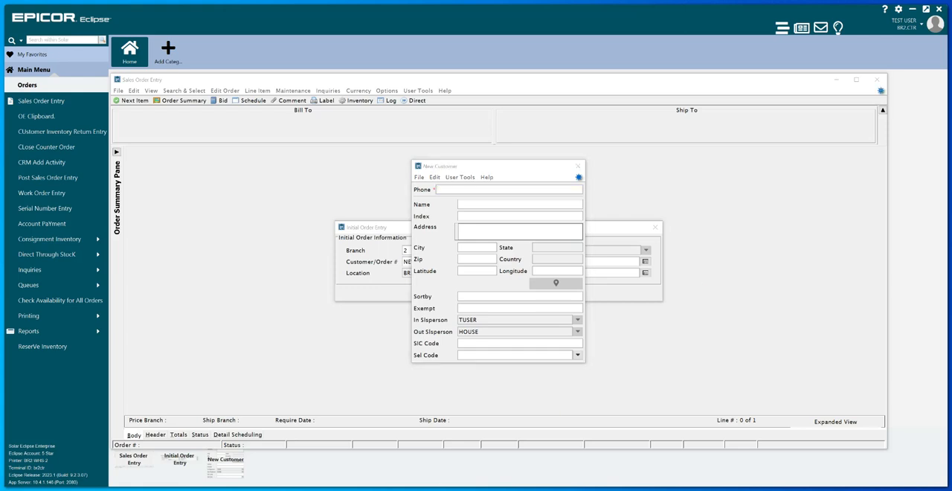
{"action": "left_click", "coordinate": [579, 166]}
{"action": "left_click", "coordinate": [493, 275]}
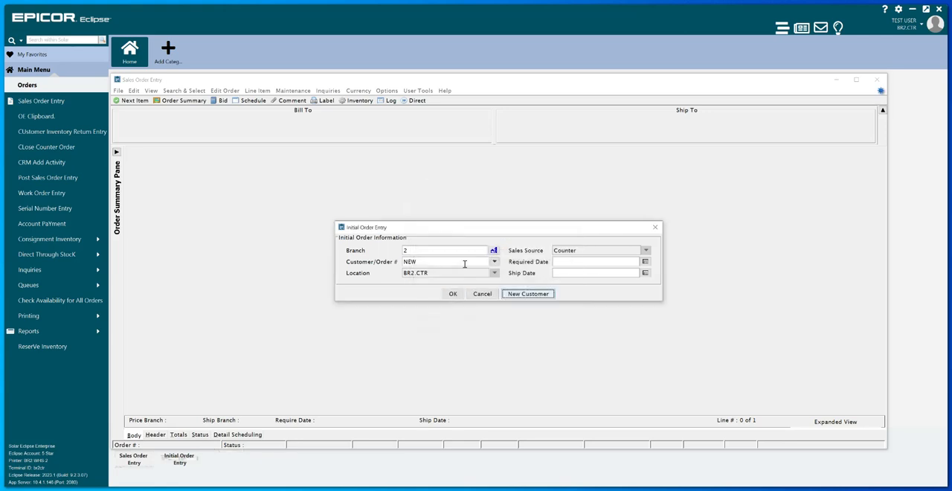
- Search for the customer ZCUST in the initial order entry and select the COD customer
{"action": "left_click", "coordinate": [464, 264]}
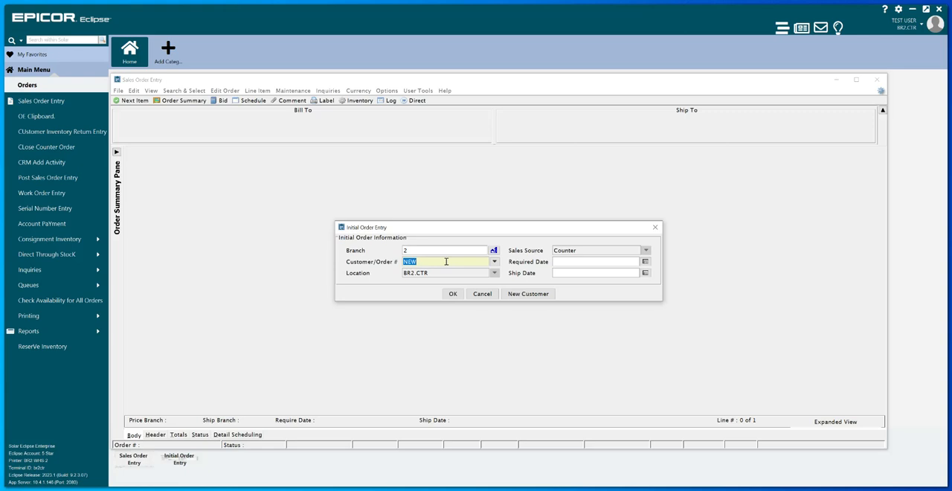
{"action": "type", "text": "ZCOST"}
{"action": "key", "text": "BackSpace"}
{"action": "key", "text": "BackSpace"}
{"action": "key", "text": "BackSpace"}
{"action": "key", "text": "BackSpace"}
{"action": "type", "text": "CU"}
{"action": "key", "text": "BackSpace"}
{"action": "key", "text": "BackSpace"}
{"action": "type", "text": "CUST"}
{"action": "key", "text": "Return"}
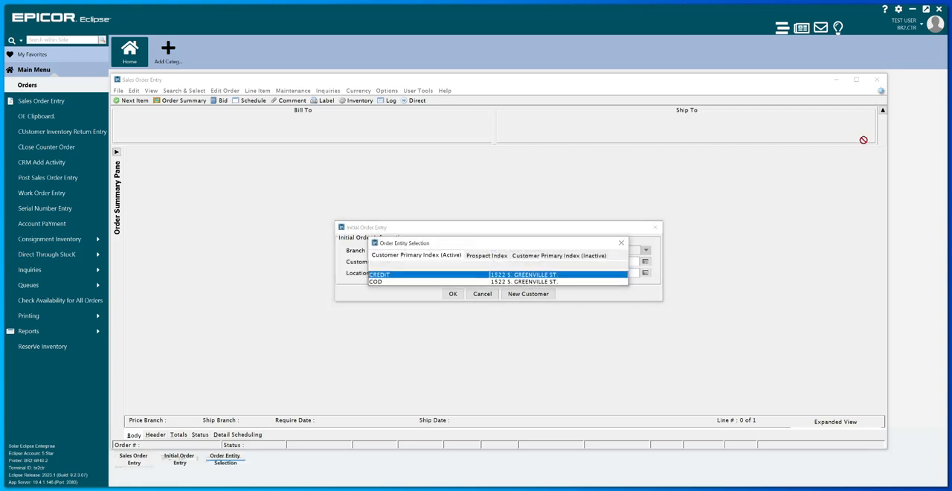
{"action": "double_click", "coordinate": [384, 282]}
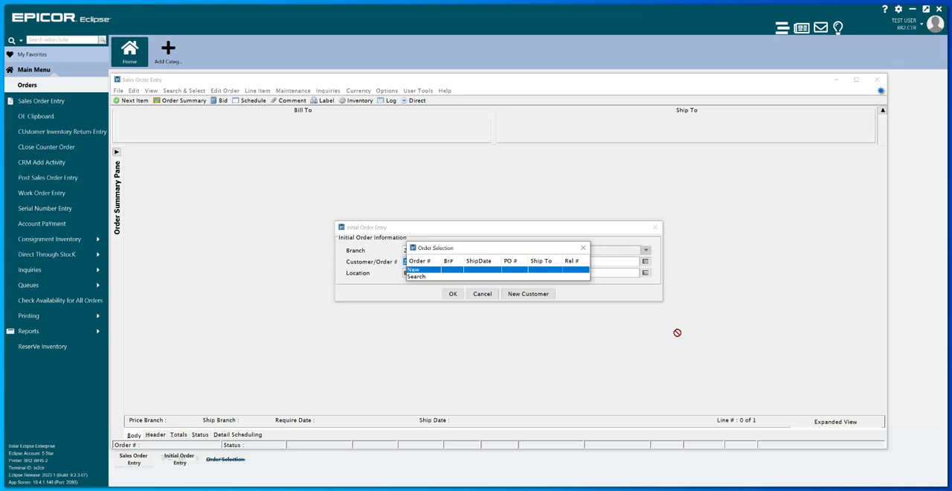
- Start a new order for the selected customer, accepting 10/26/2023 as both required date and ship date
{"action": "key", "text": "Return"}
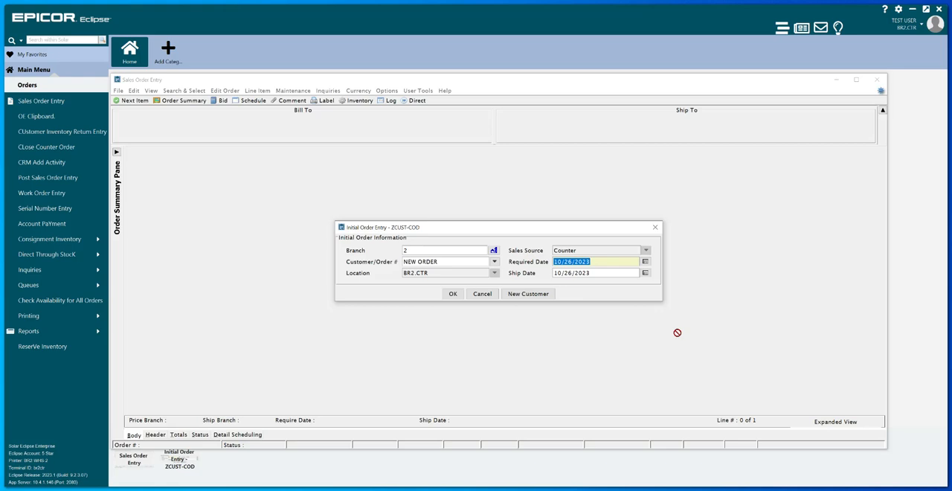
{"action": "key", "text": "Tab"}
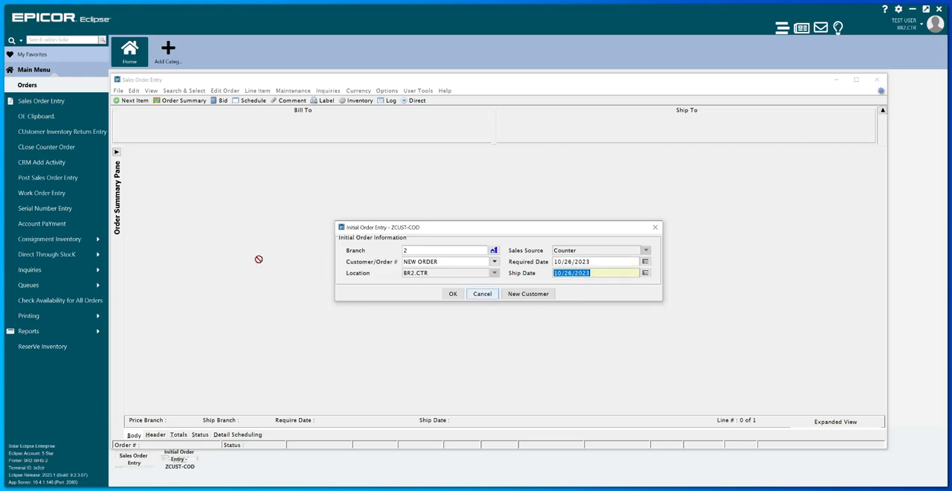
{"action": "left_click", "coordinate": [453, 293]}
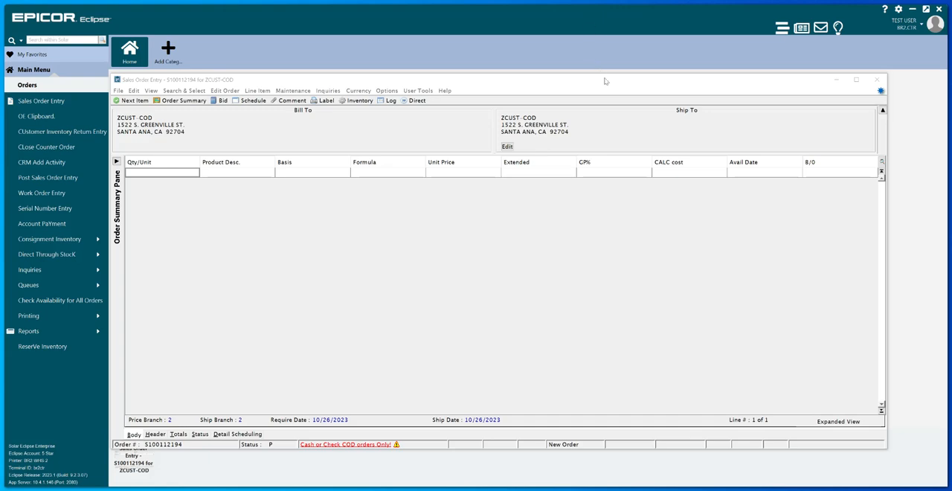
- Examine the available column views for the order's line items, keeping the 5 Star Slave view
{"action": "left_click_drag", "start_coordinate": [605, 81], "coordinate": [502, 15]}
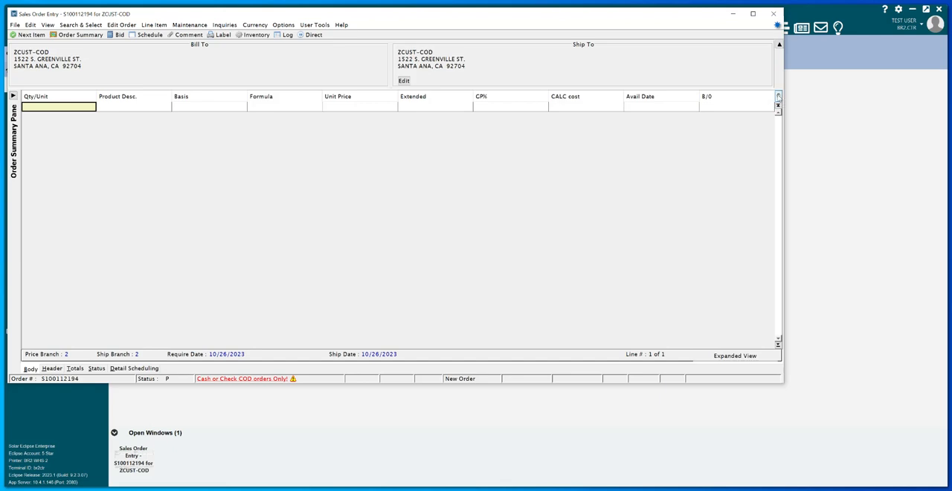
{"action": "left_click", "coordinate": [778, 96]}
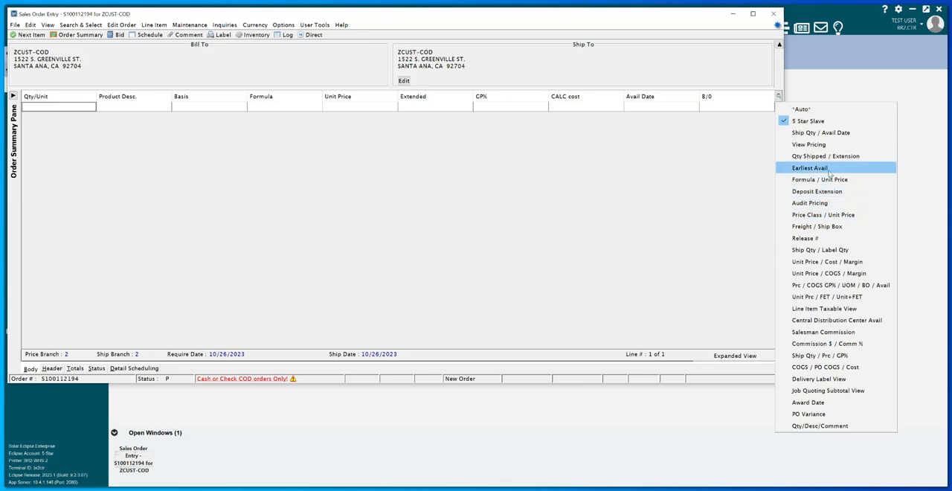
{"action": "left_click", "coordinate": [570, 201]}
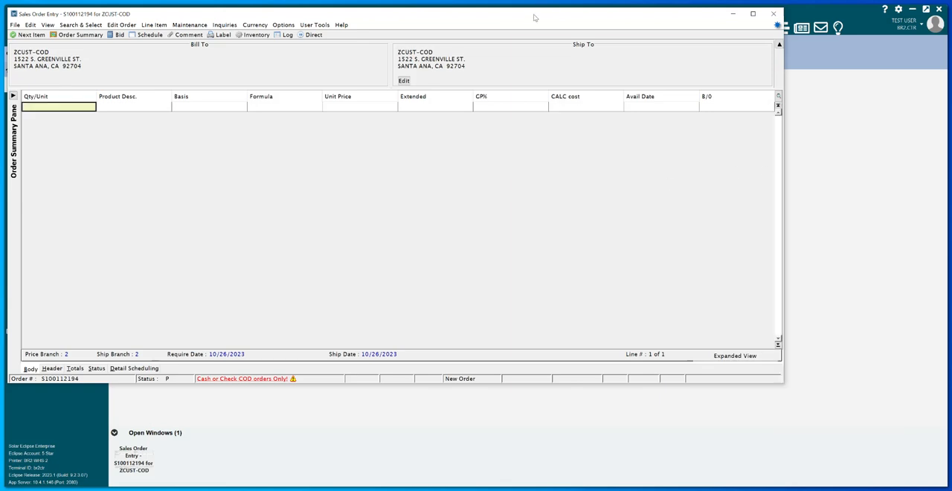
{"action": "left_click_drag", "start_coordinate": [533, 16], "coordinate": [643, 48]}
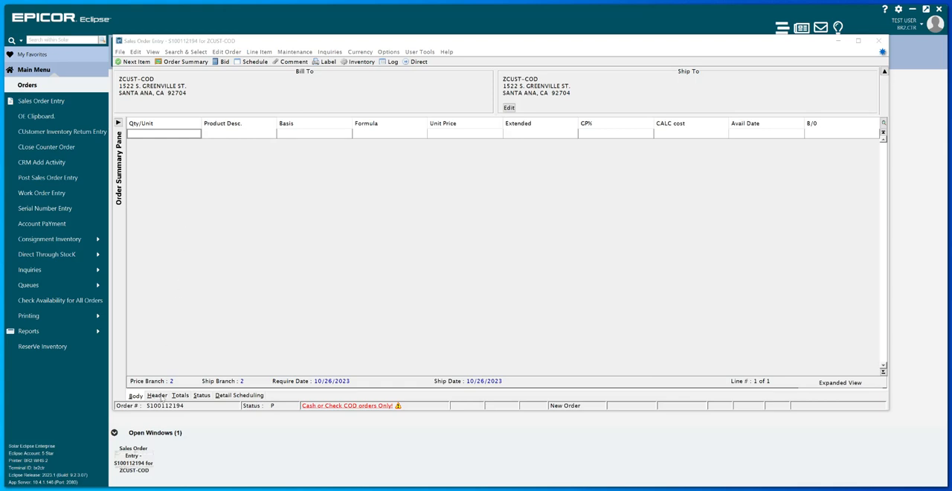
- Open the order header and examine the customer P/O, ordered-by, shipping instructions, internal notes, writer and salesperson fields
{"action": "left_click", "coordinate": [162, 398]}
{"action": "left_click", "coordinate": [162, 397]}
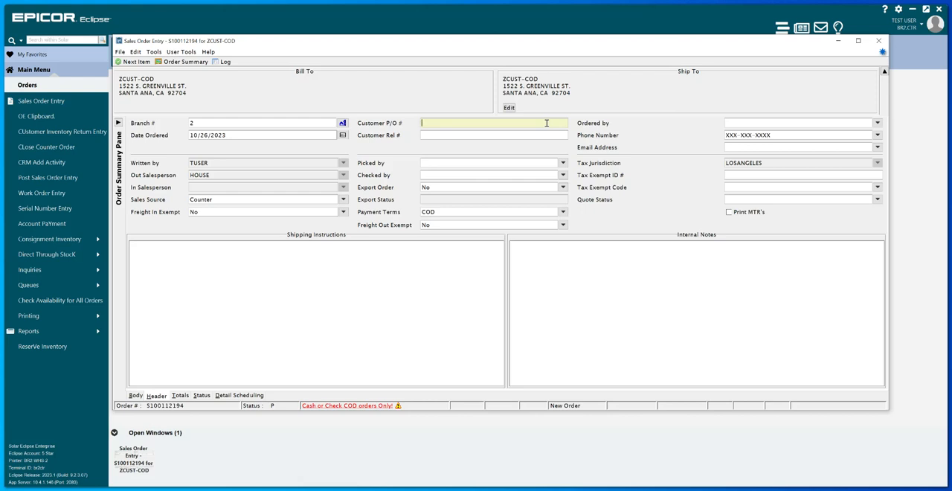
{"action": "left_click", "coordinate": [839, 122]}
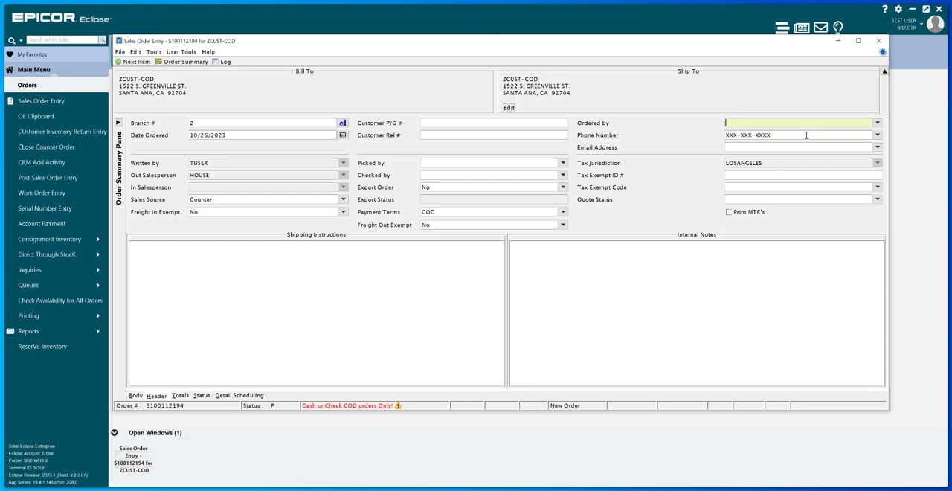
{"action": "left_click", "coordinate": [699, 253]}
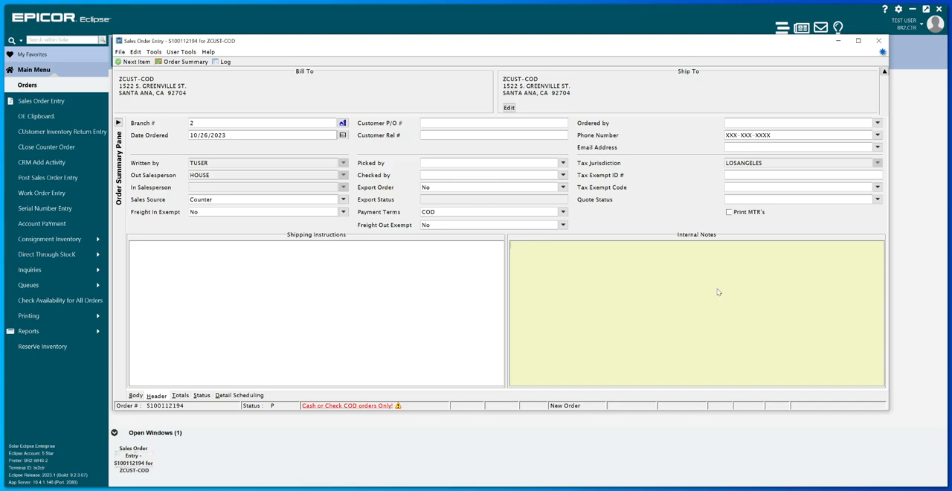
{"action": "left_click", "coordinate": [408, 273]}
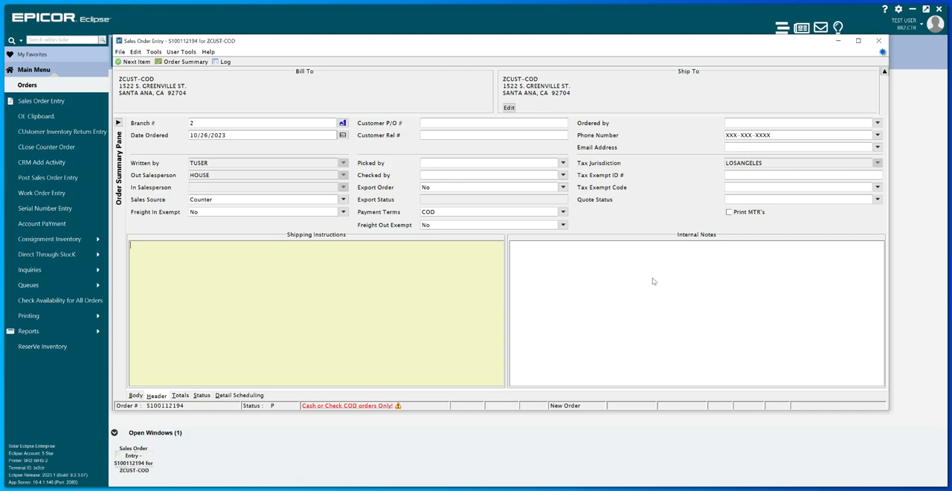
{"action": "left_click", "coordinate": [752, 282]}
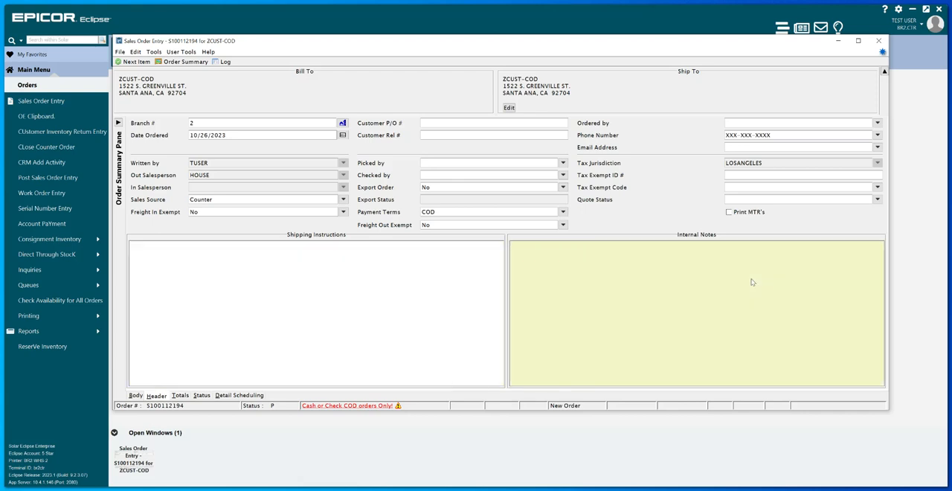
{"action": "left_click", "coordinate": [381, 312]}
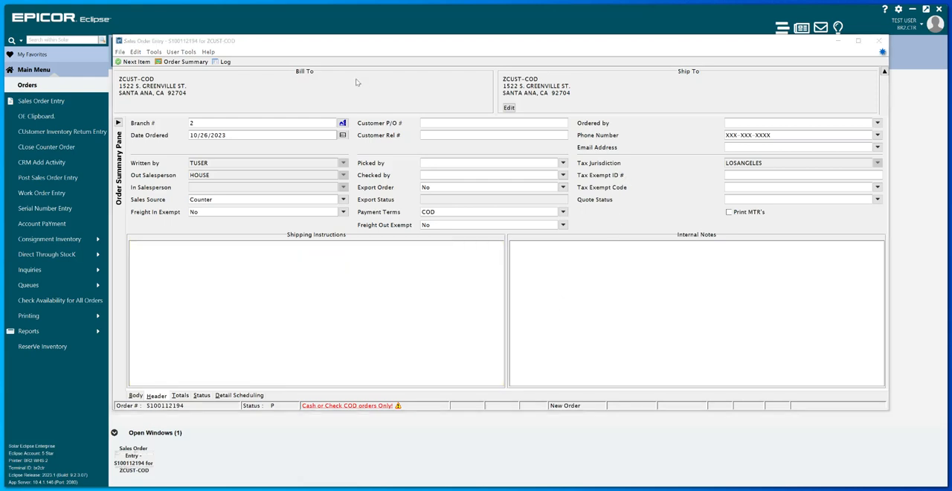
{"action": "left_click", "coordinate": [292, 166]}
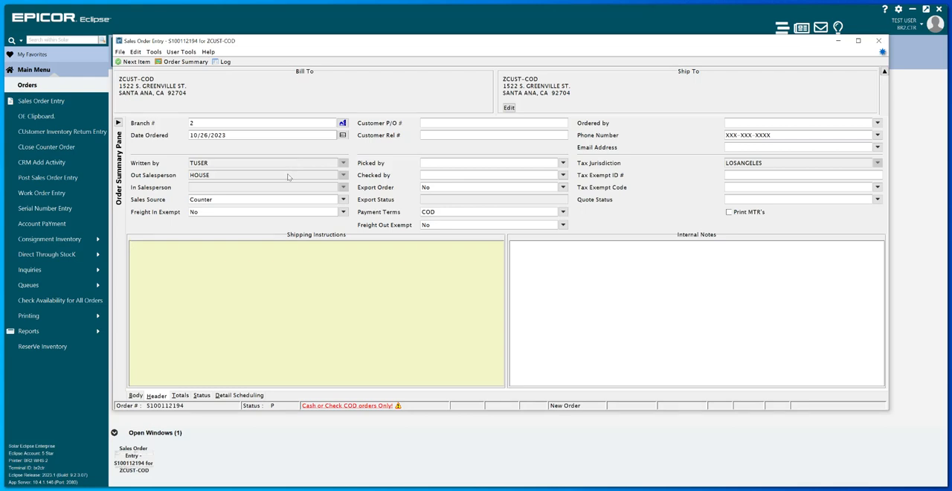
{"action": "left_click", "coordinate": [287, 175]}
{"action": "left_click", "coordinate": [278, 186]}
{"action": "left_click", "coordinate": [284, 161]}
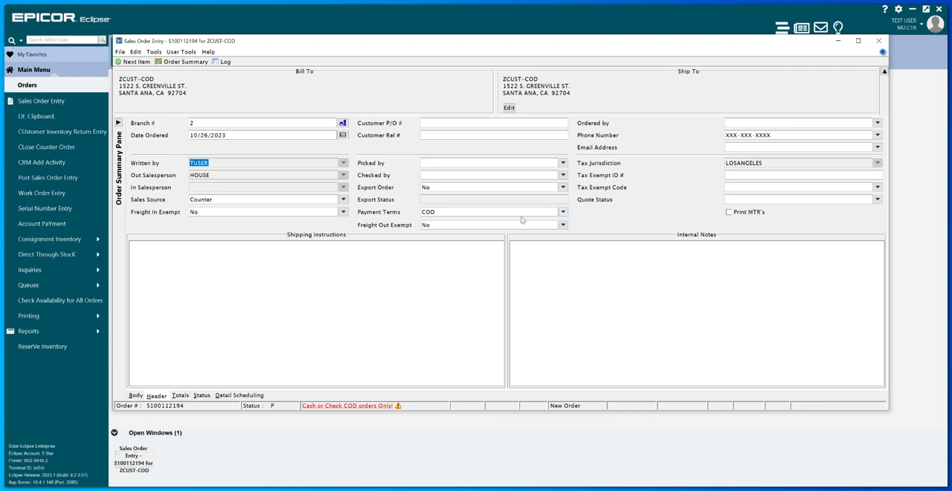
- Examine the payment terms available for the order, keeping COD
{"action": "left_click", "coordinate": [563, 212]}
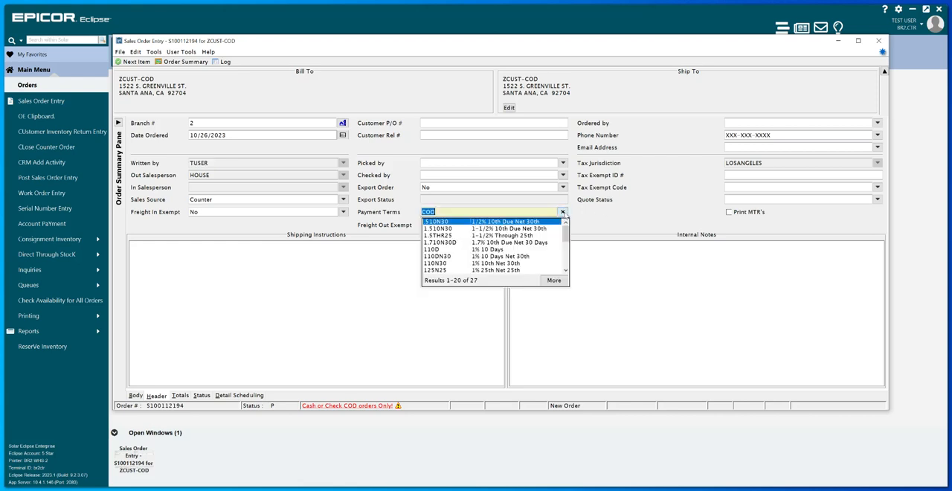
{"action": "left_click", "coordinate": [661, 196]}
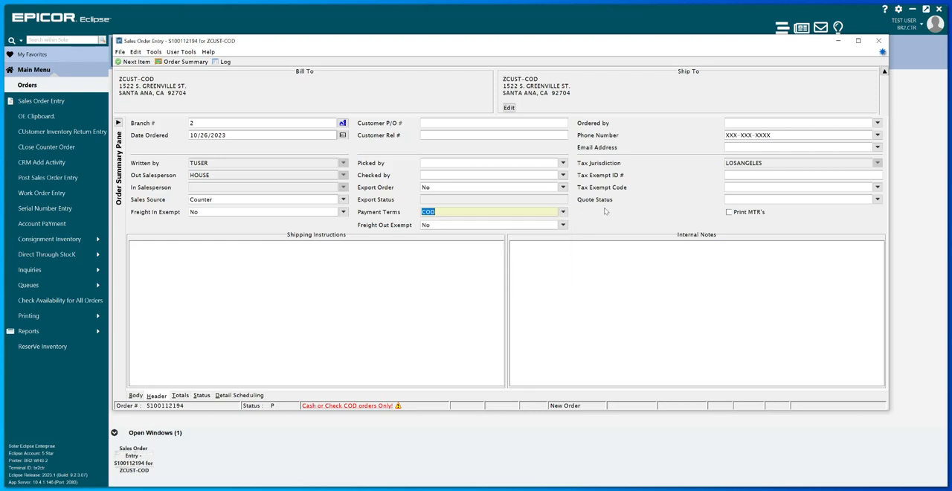
{"action": "left_click", "coordinate": [546, 212]}
- Enter the customer's P/O number in the order header and accept it as a duplicate
{"action": "left_click", "coordinate": [477, 121]}
{"action": "type", "text": "1234"}
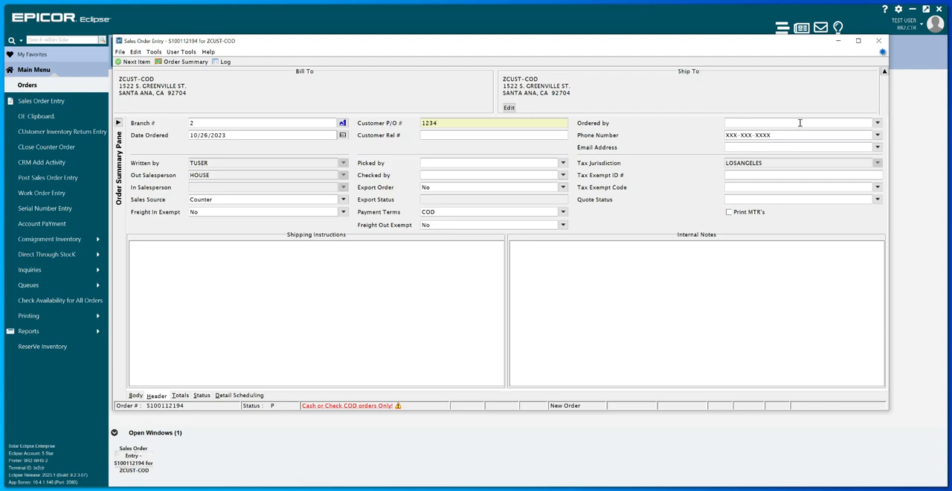
{"action": "left_click", "coordinate": [827, 351]}
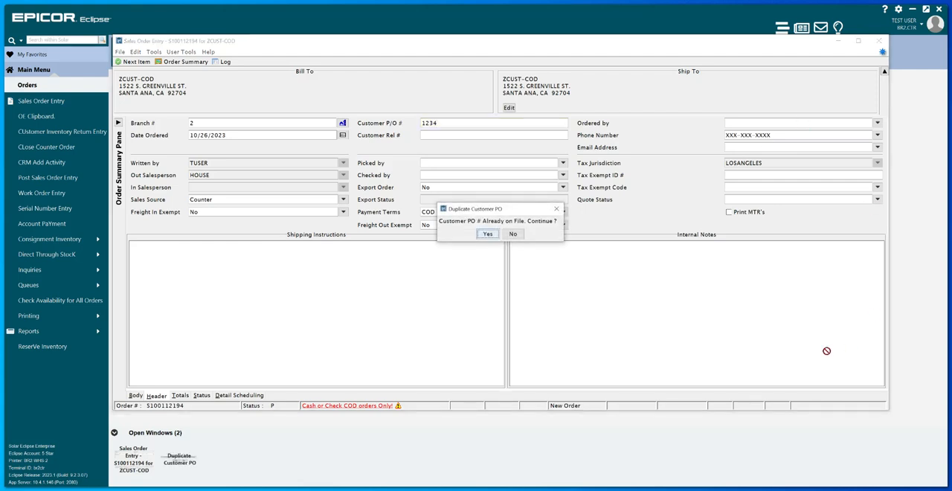
{"action": "left_click", "coordinate": [488, 233]}
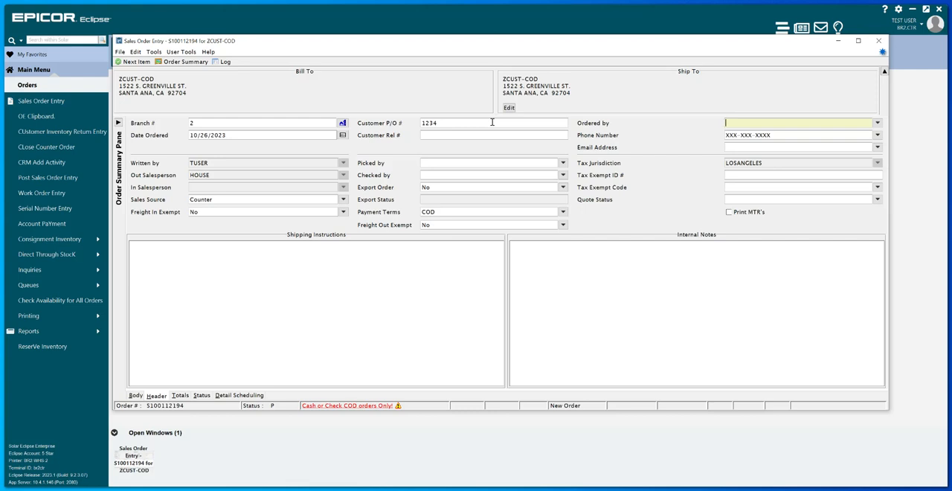
- Enter the first name of the person who placed the order as Ordered by
{"action": "left_click", "coordinate": [779, 122]}
{"action": "type", "text": "FRED"}
{"action": "left_click", "coordinate": [442, 489]}
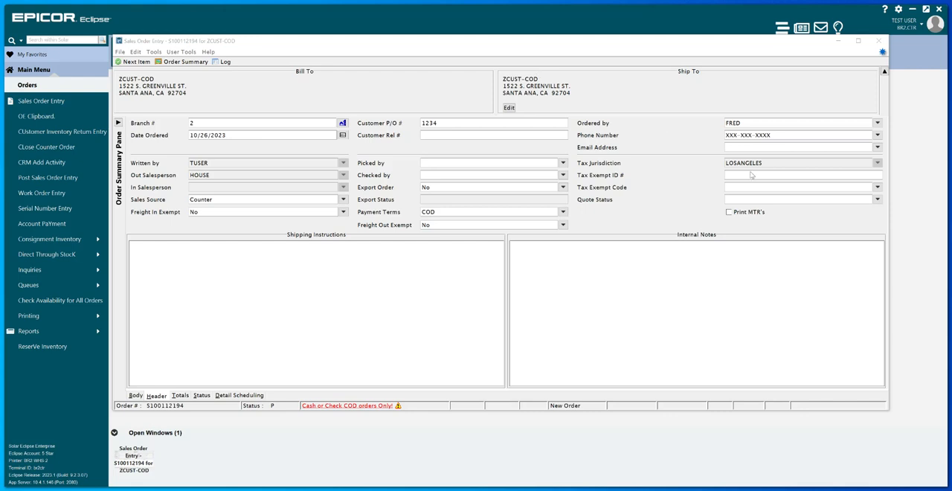
- Examine the order's change log for the recorded header edits, and close it
{"action": "left_click", "coordinate": [226, 62]}
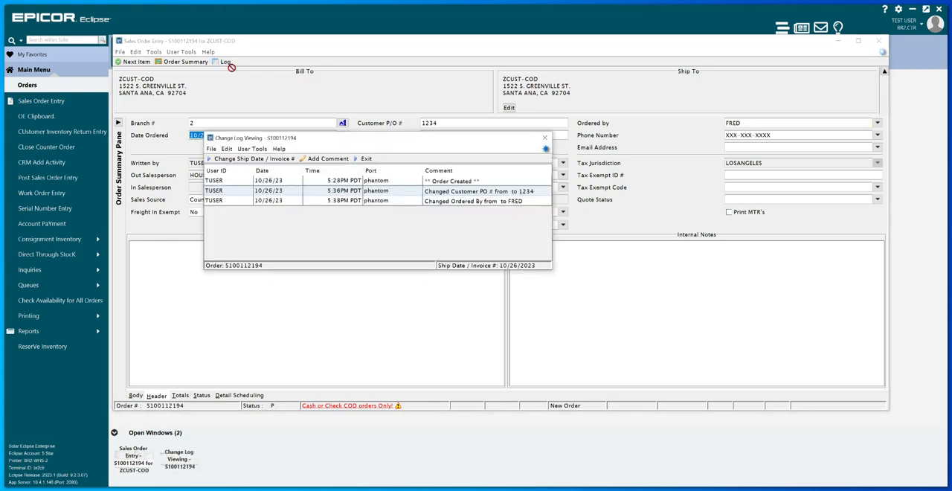
{"action": "left_click_drag", "start_coordinate": [462, 140], "coordinate": [572, 185]}
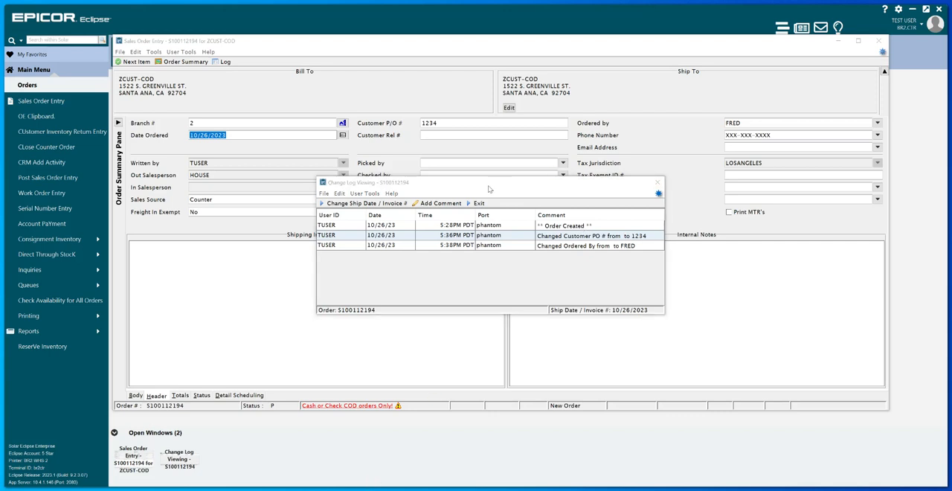
{"action": "left_click", "coordinate": [658, 183]}
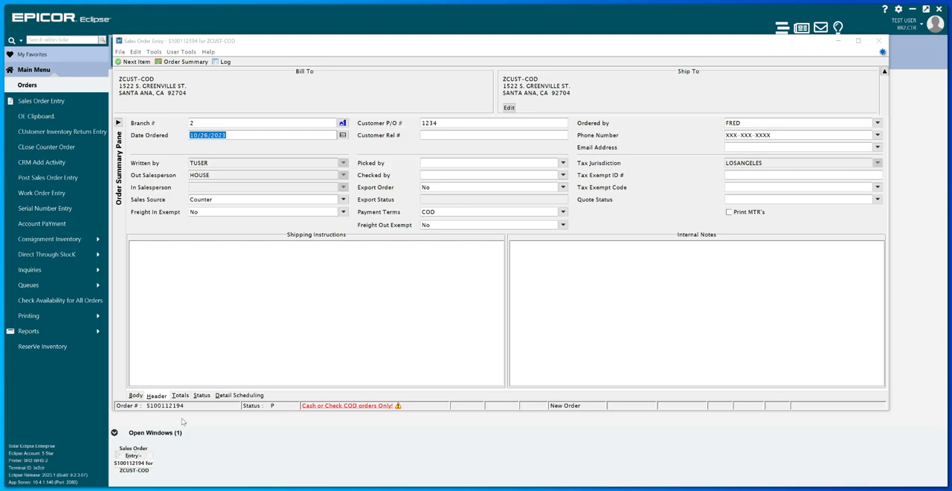
- Start the first line item in the order body with quantity 1 and search the products for ZPROD
{"action": "left_click", "coordinate": [136, 397]}
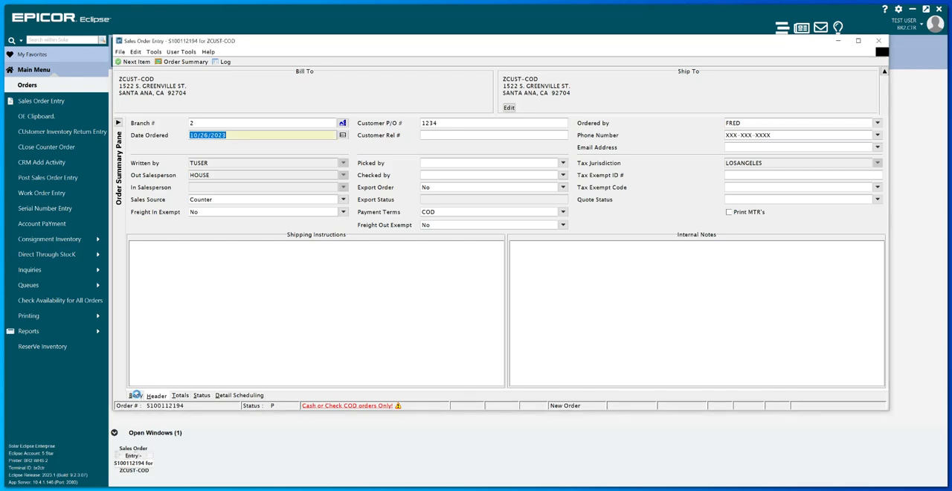
{"action": "left_click", "coordinate": [136, 397]}
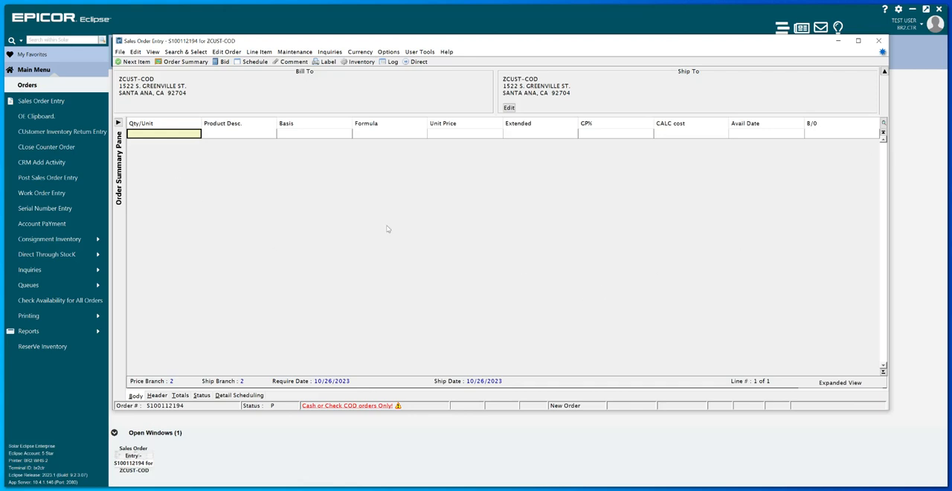
{"action": "type", "text": "1"}
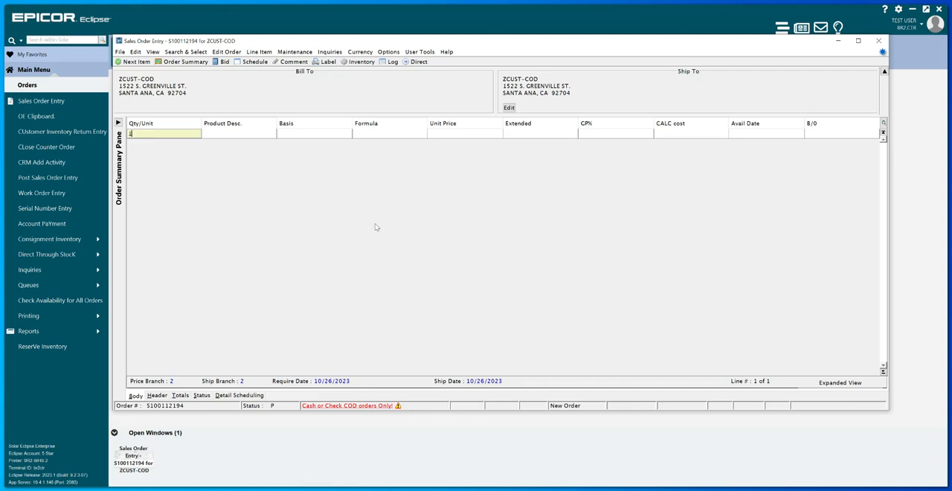
{"action": "left_click", "coordinate": [250, 134]}
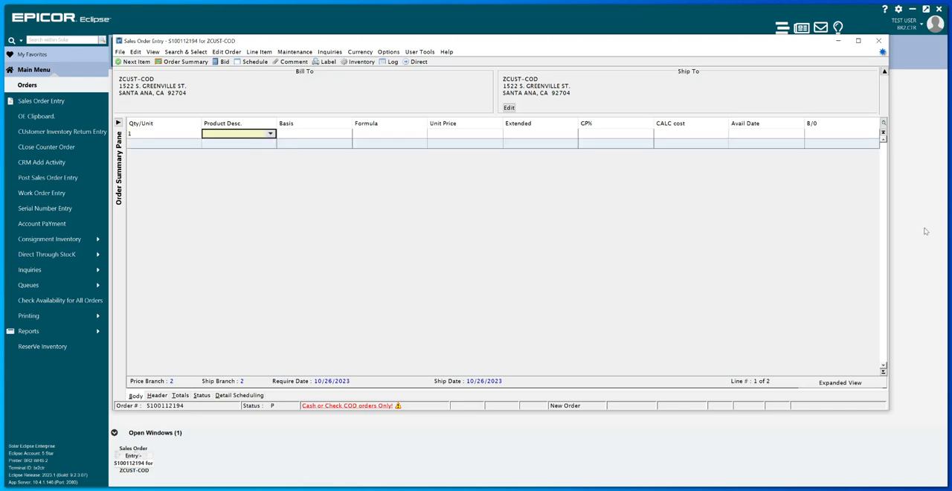
{"action": "type", "text": "ZPRO"}
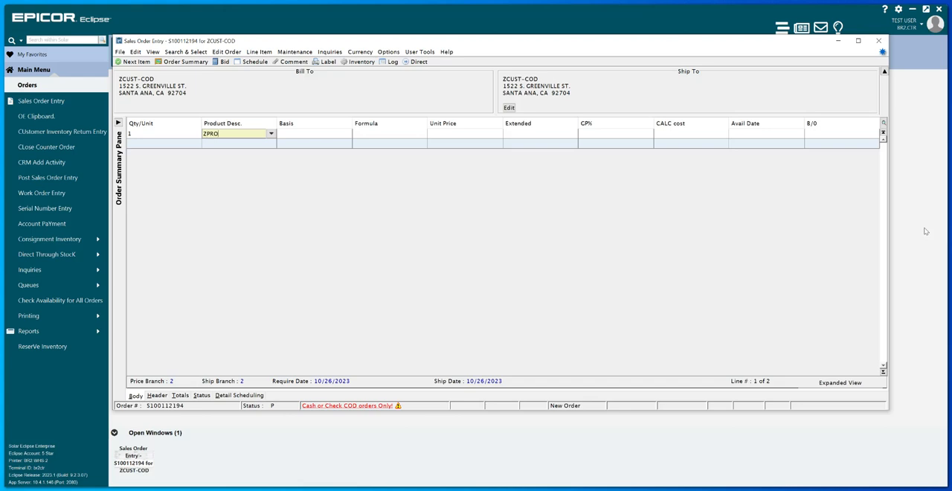
{"action": "type", "text": "D"}
{"action": "key", "text": "Return"}
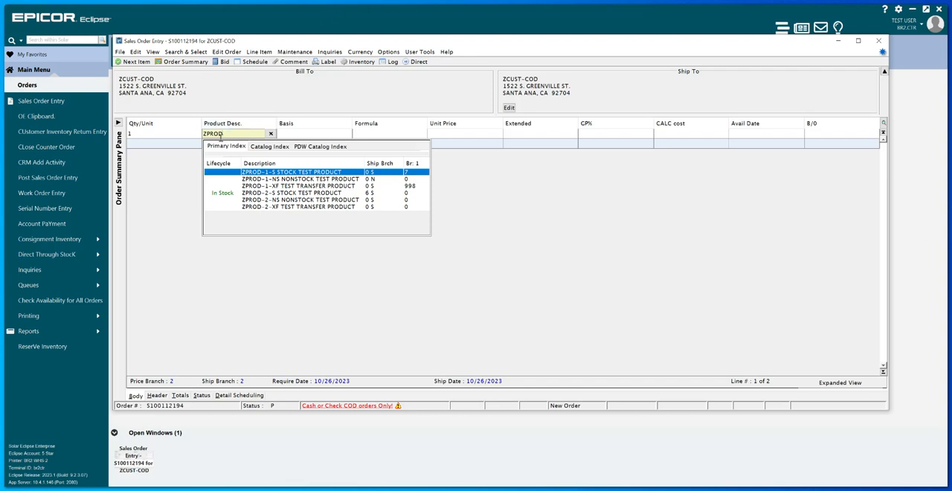
- Try the narrower product searches "ZPROD 1" and "ZPROD1" for the line item, and return to ZPROD
{"action": "key", "text": "Down"}
{"action": "key", "text": "Down"}
{"action": "key", "text": "Down"}
{"action": "key", "text": "Down"}
{"action": "key", "text": "Down"}
{"action": "key", "text": "Escape"}
{"action": "type", "text": "1"}
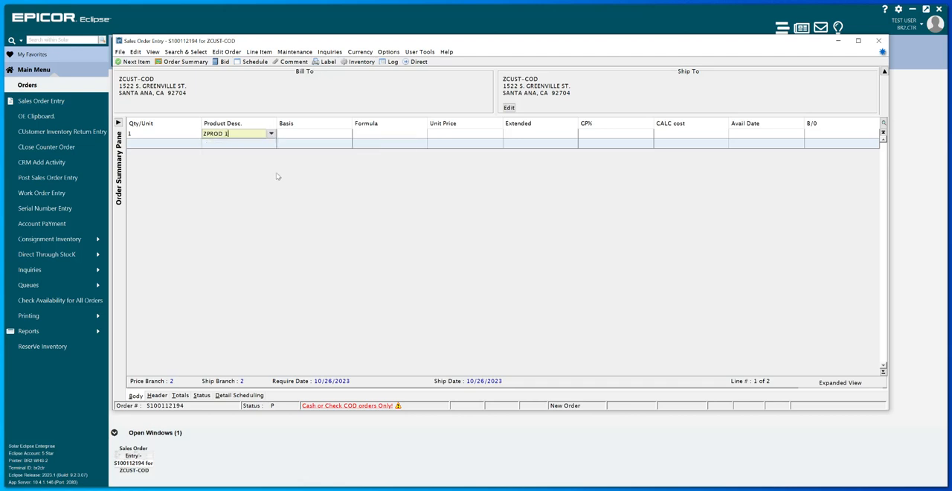
{"action": "key", "text": "Return"}
{"action": "type", "text": "ZPROD1"}
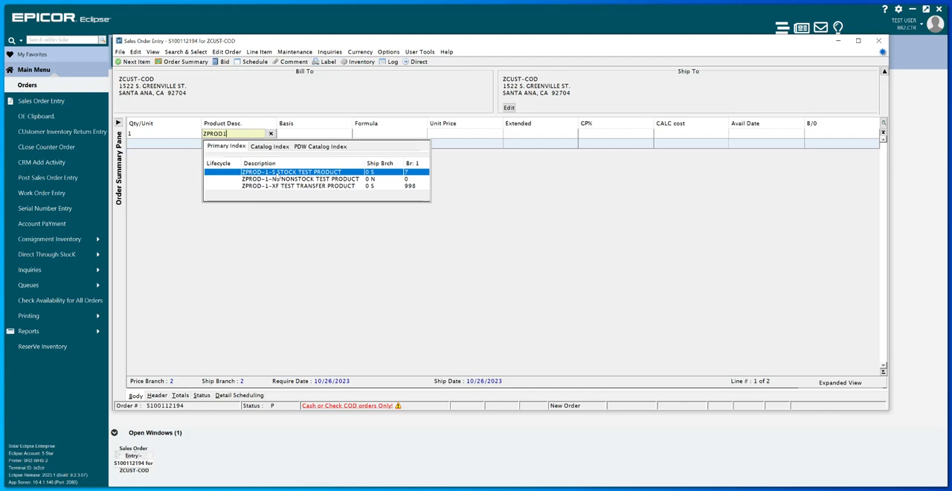
{"action": "key", "text": "Escape"}
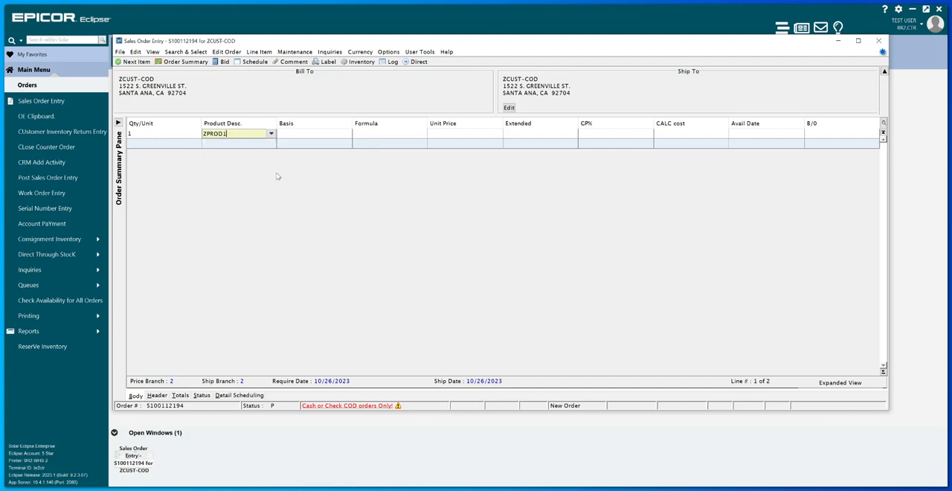
{"action": "key", "text": "BackSpace"}
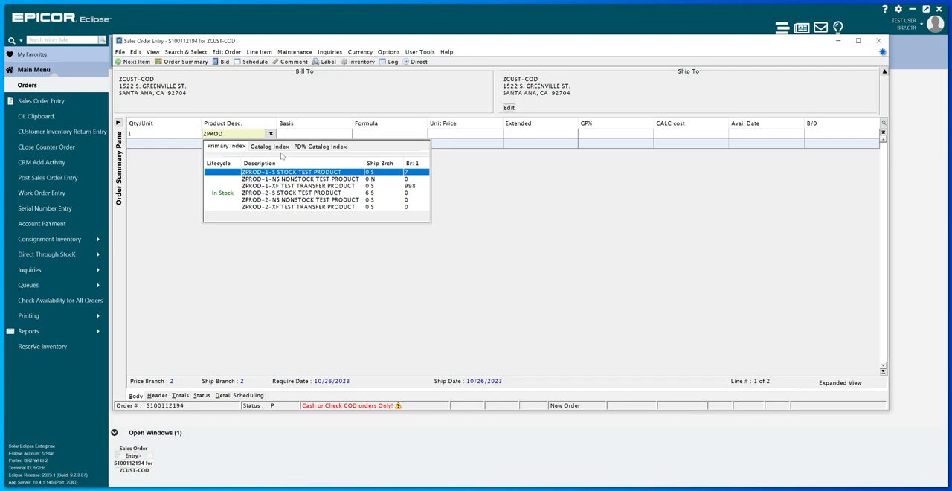
- Add the ZPROD-2-S stock test product to the line and keep it on the order despite possible duplicates
{"action": "left_click", "coordinate": [328, 194]}
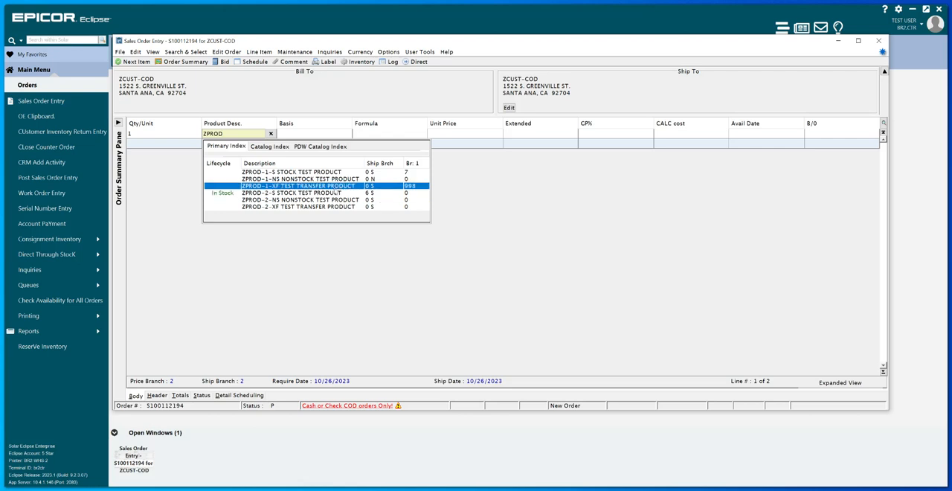
{"action": "left_click", "coordinate": [336, 195]}
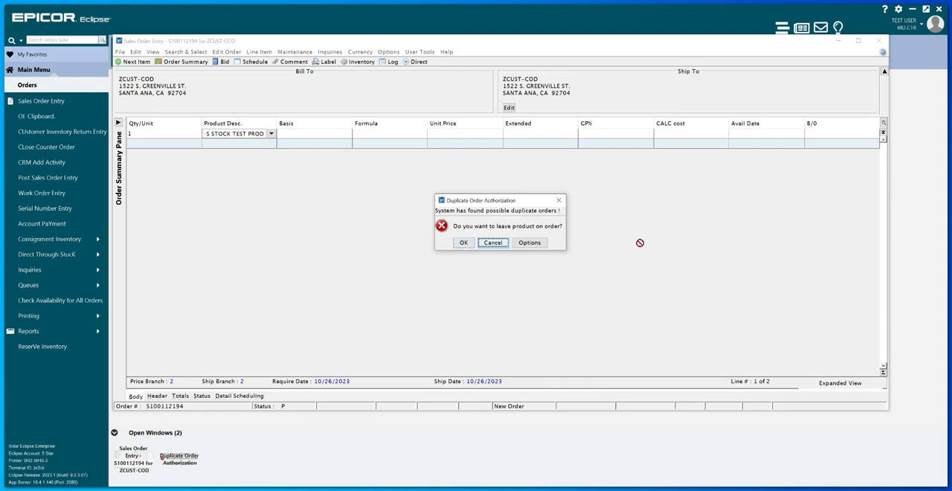
{"action": "left_click", "coordinate": [462, 243]}
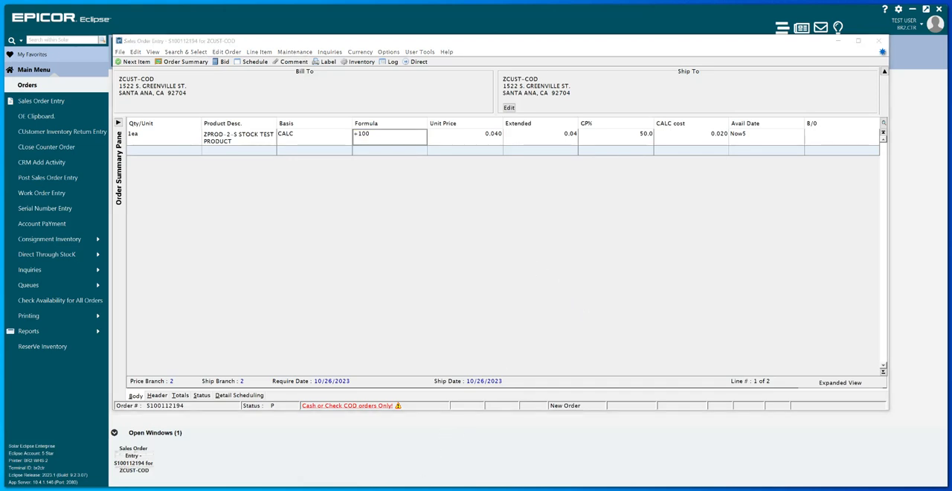
- Override the unit price of the ZPROD-2-S line item to 0.03
{"action": "left_click", "coordinate": [311, 139]}
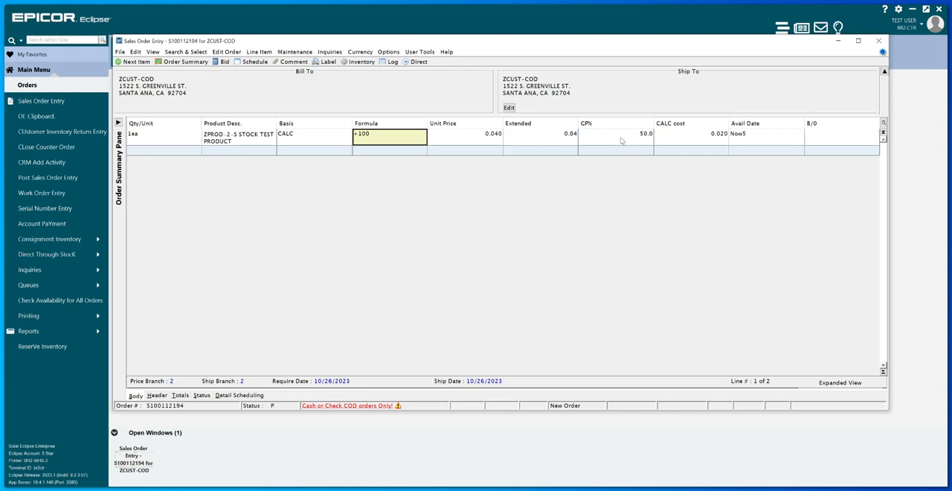
{"action": "left_click", "coordinate": [491, 139]}
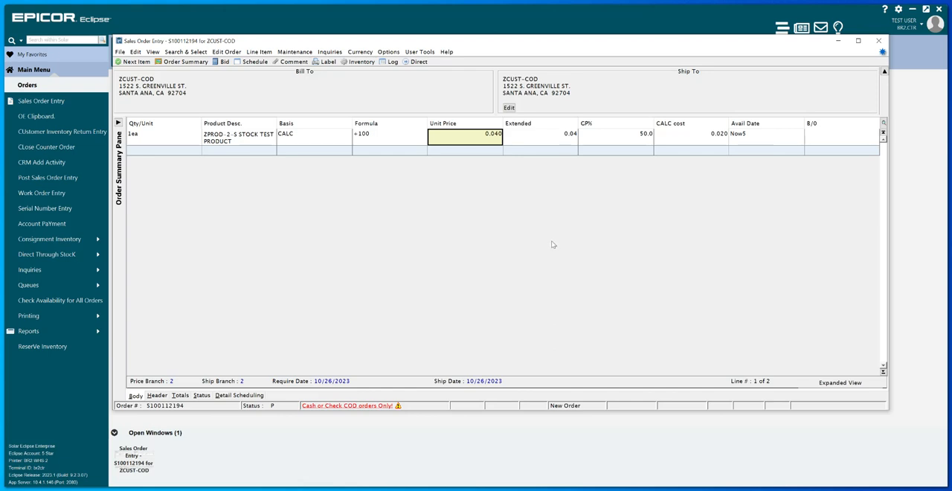
{"action": "type", "text": "0."}
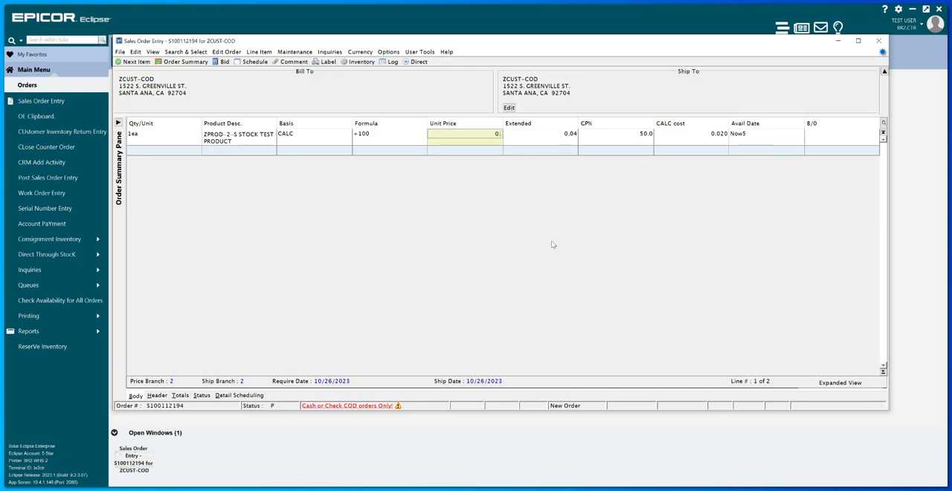
{"action": "type", "text": "03"}
{"action": "key", "text": "Tab"}
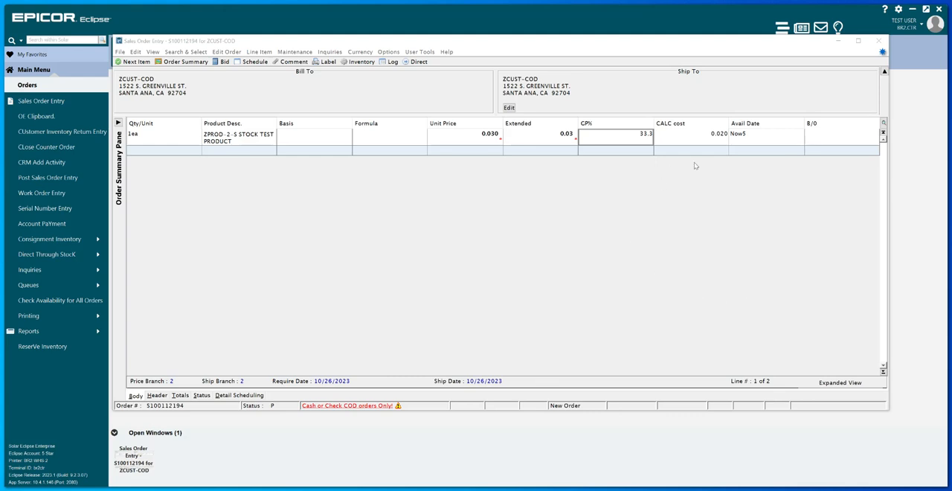
- Add the general comment "** TEST ORDER ONLY DO NO SHIP **" on the line below the product and save it
{"action": "left_click", "coordinate": [826, 149]}
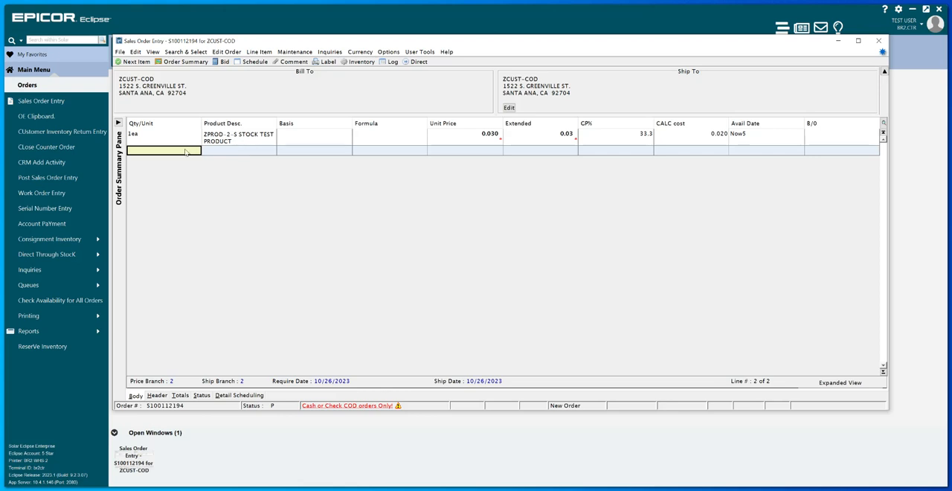
{"action": "left_click", "coordinate": [226, 152]}
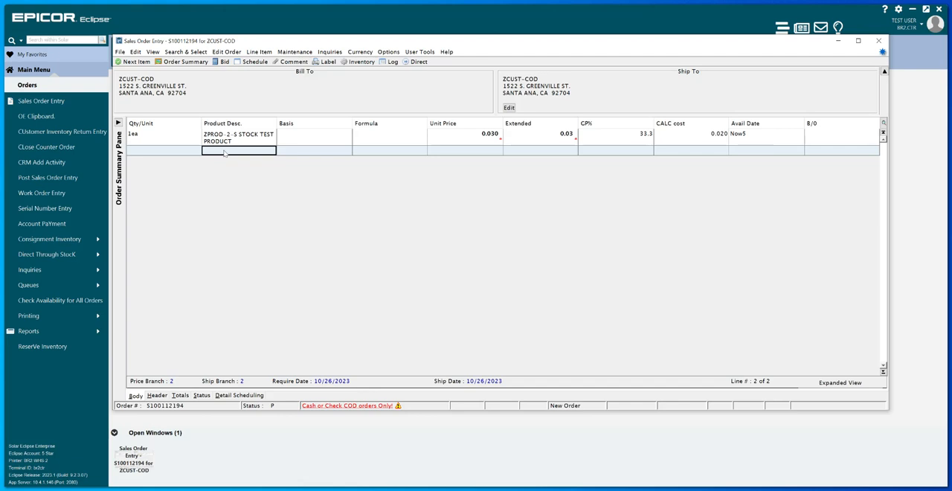
{"action": "right_click", "coordinate": [224, 153]}
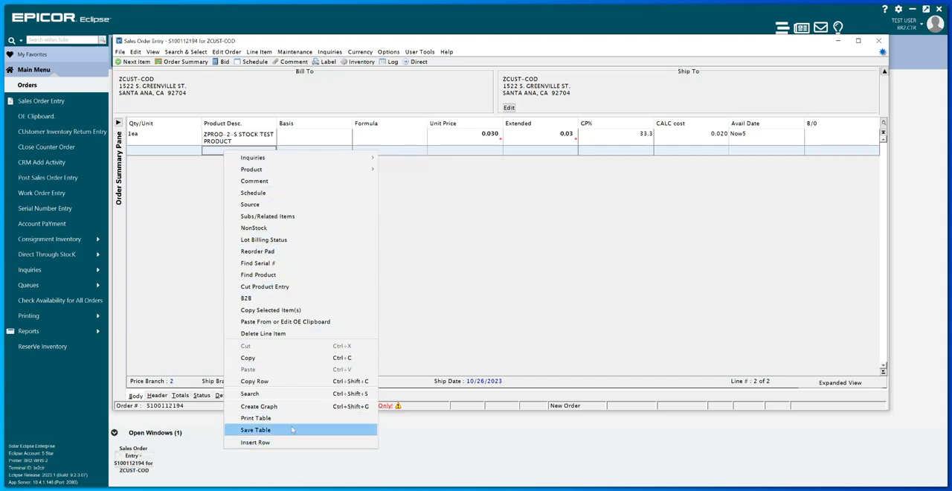
{"action": "left_click", "coordinate": [296, 182]}
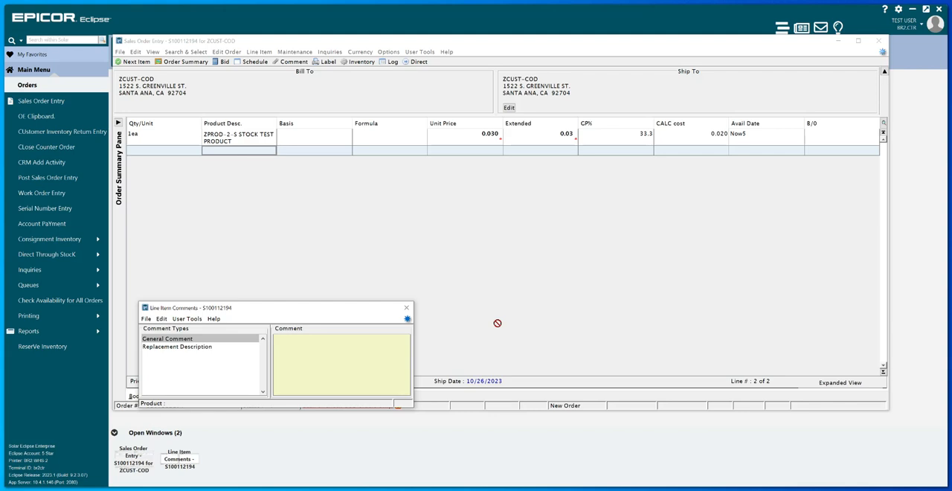
{"action": "type", "text": "**"}
{"action": "type", "text": "TEST ORDER ONLY DO NO SHIP **"}
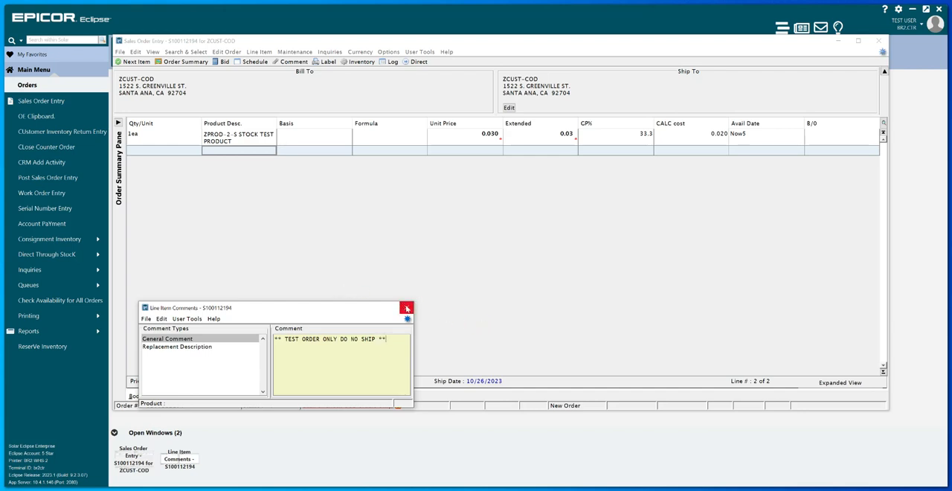
{"action": "left_click", "coordinate": [408, 306]}
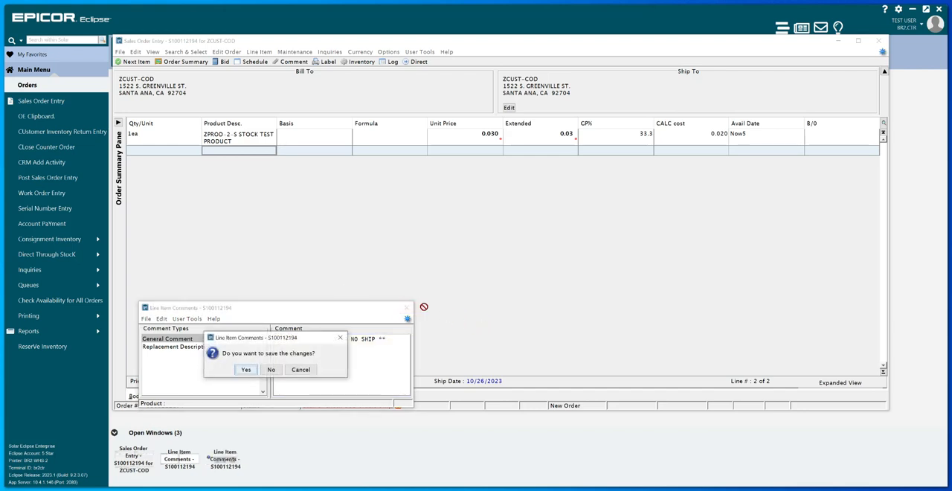
{"action": "left_click", "coordinate": [246, 369]}
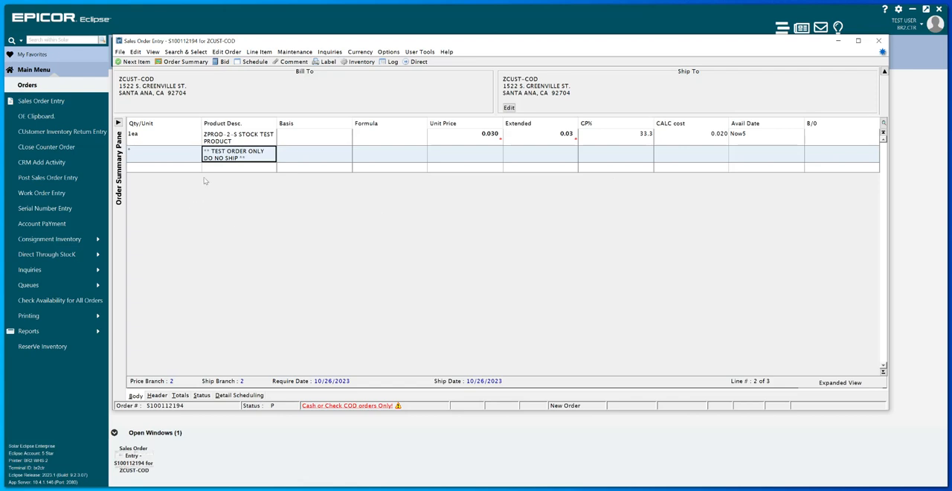
- Examine the line actions available for the product line and for the empty line below the comment
{"action": "left_click", "coordinate": [172, 140]}
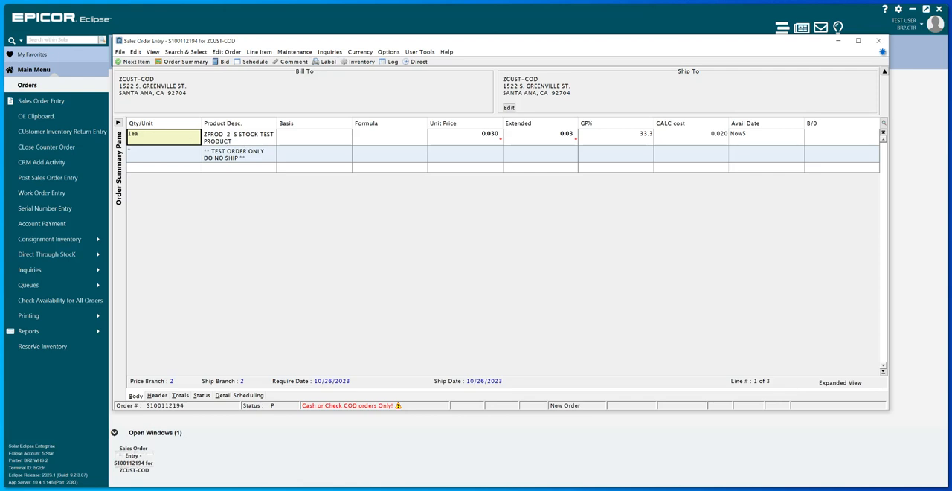
{"action": "left_click", "coordinate": [266, 138]}
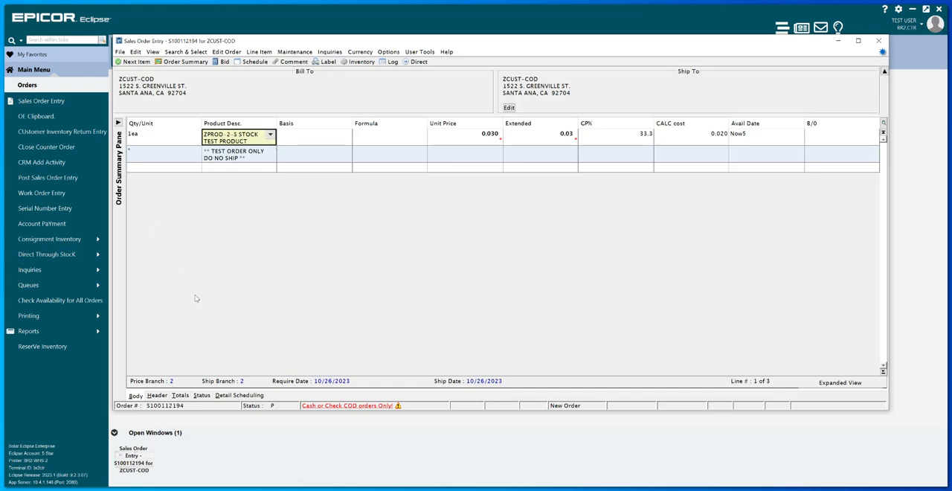
{"action": "left_click", "coordinate": [167, 138]}
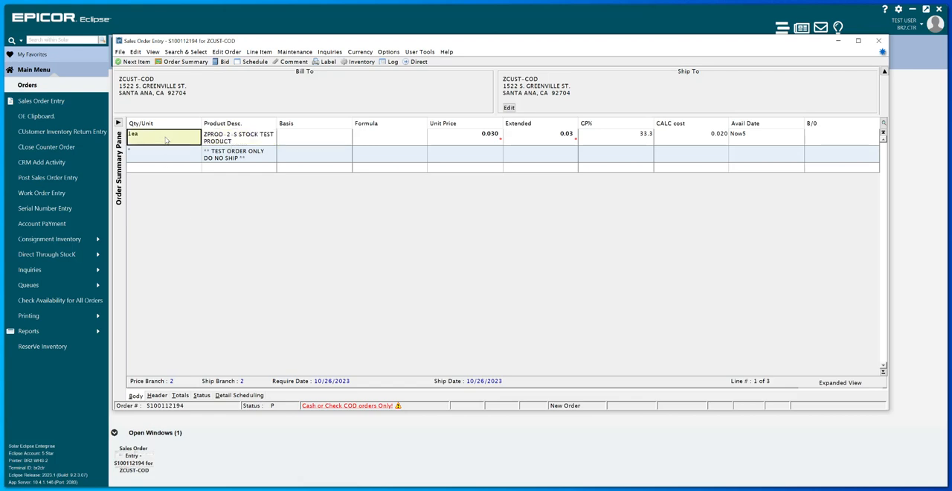
{"action": "right_click", "coordinate": [167, 139]}
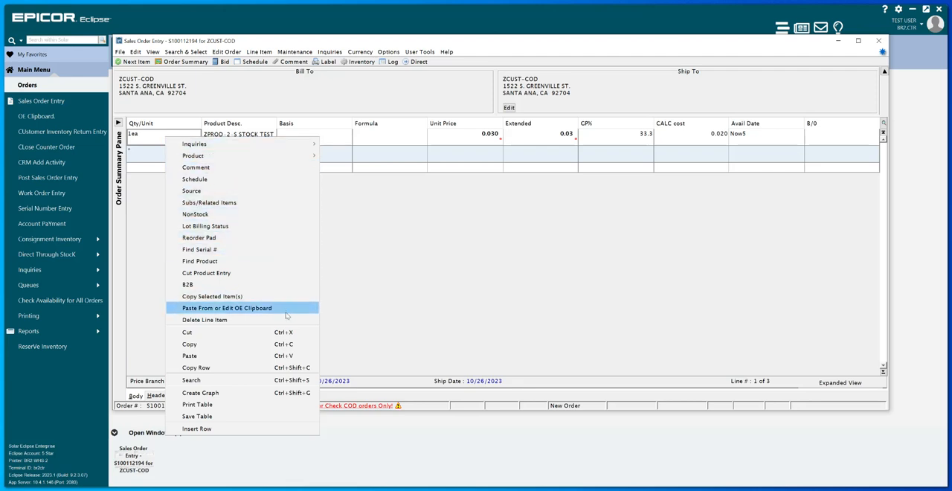
{"action": "left_click", "coordinate": [616, 296]}
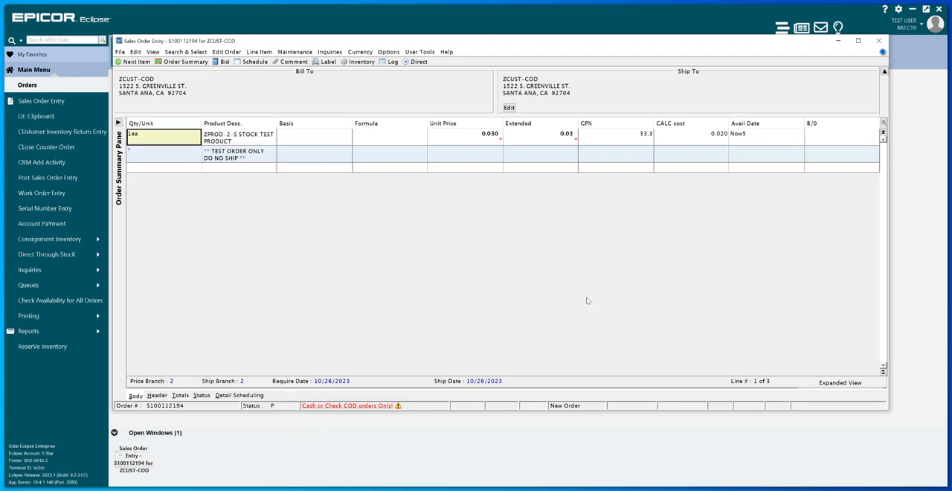
{"action": "right_click", "coordinate": [189, 170]}
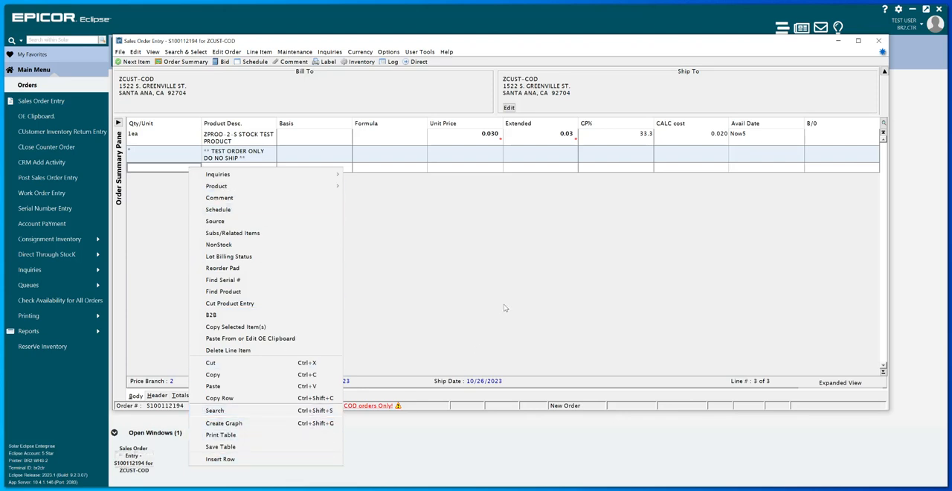
{"action": "left_click", "coordinate": [513, 264]}
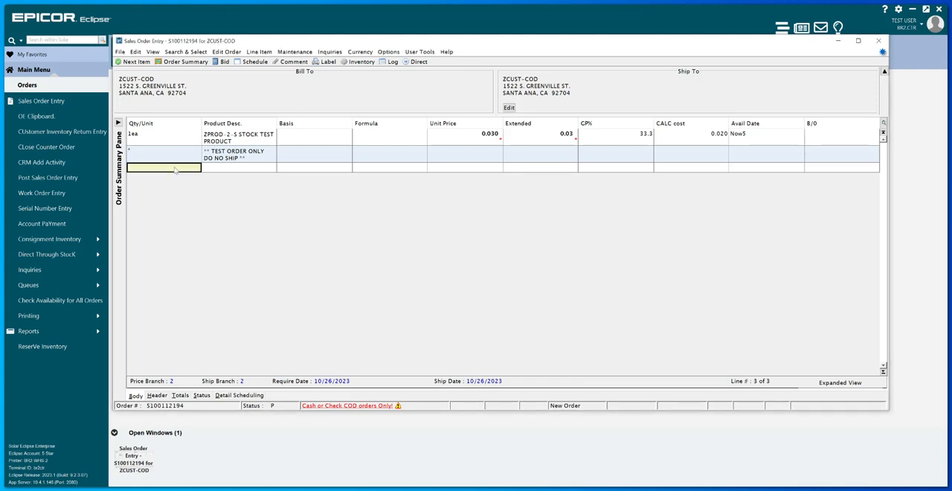
{"action": "right_click", "coordinate": [175, 171]}
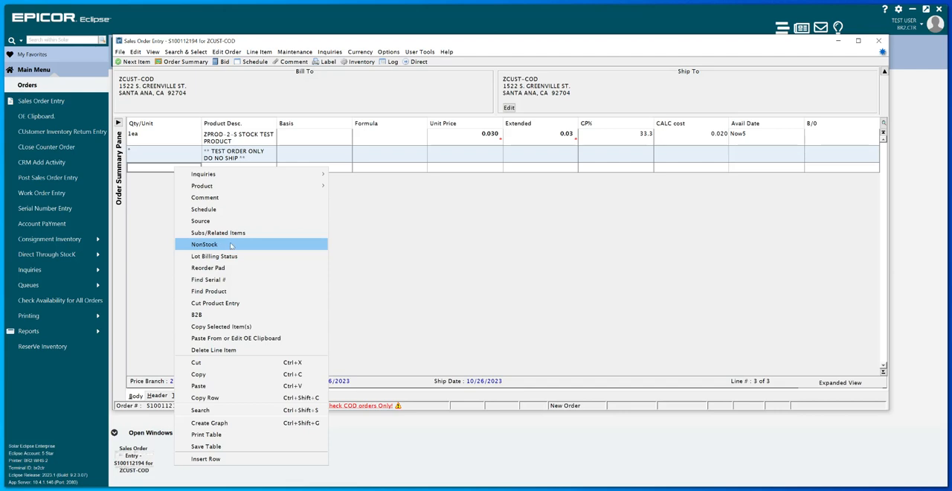
{"action": "left_click", "coordinate": [505, 243]}
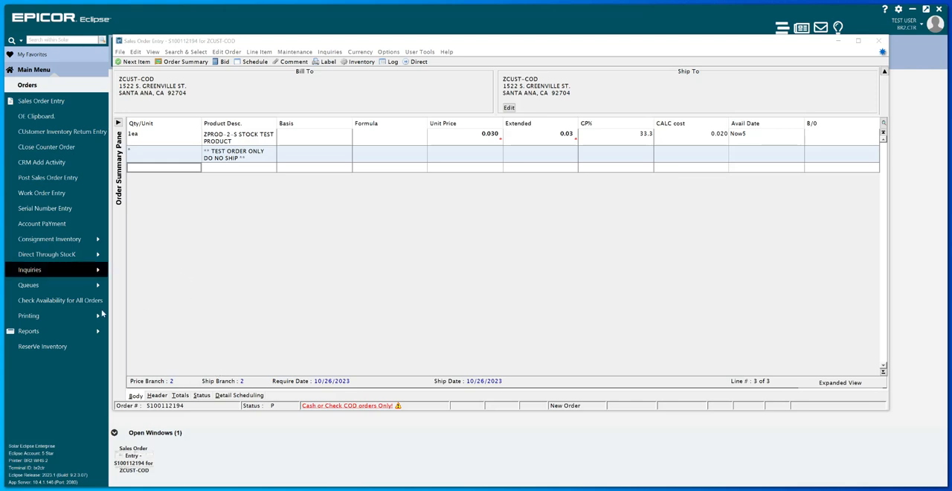
- Examine the order status choices for the order, keeping Pick Up Now, and check its Print and Ship Via settings
{"action": "left_click", "coordinate": [206, 397]}
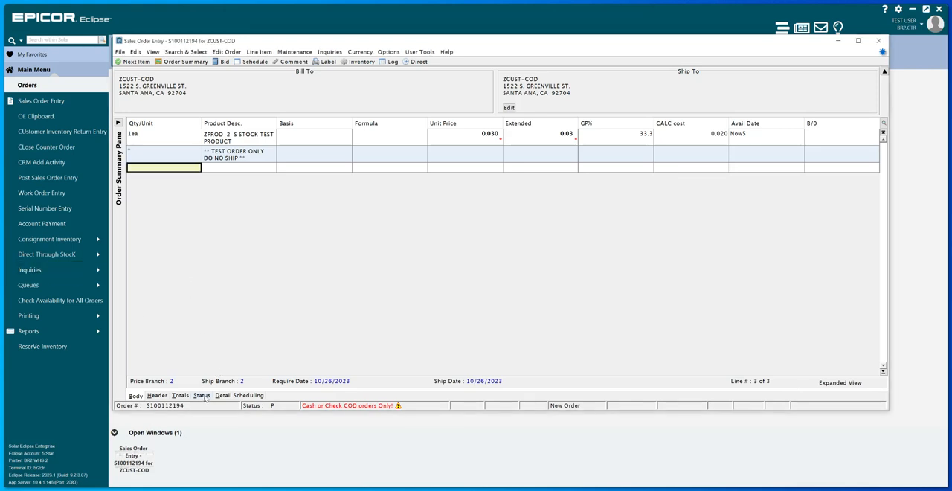
{"action": "left_click", "coordinate": [204, 397]}
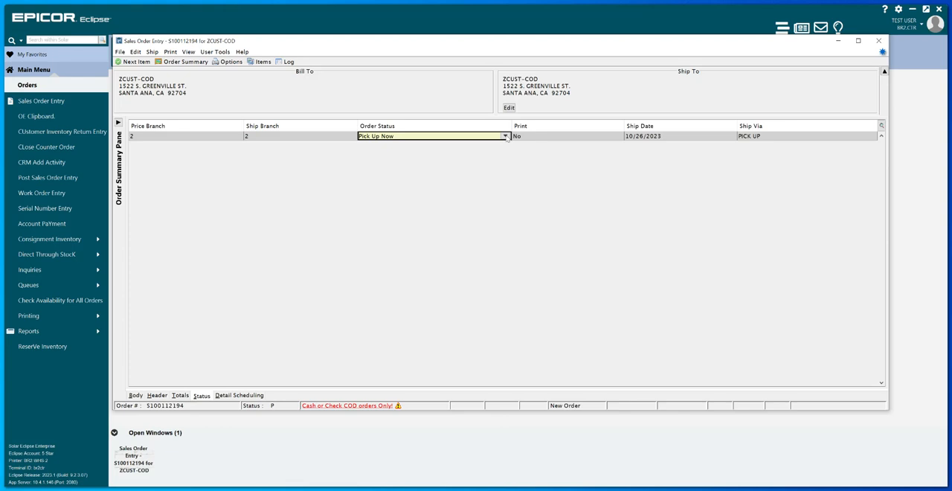
{"action": "left_click", "coordinate": [506, 136]}
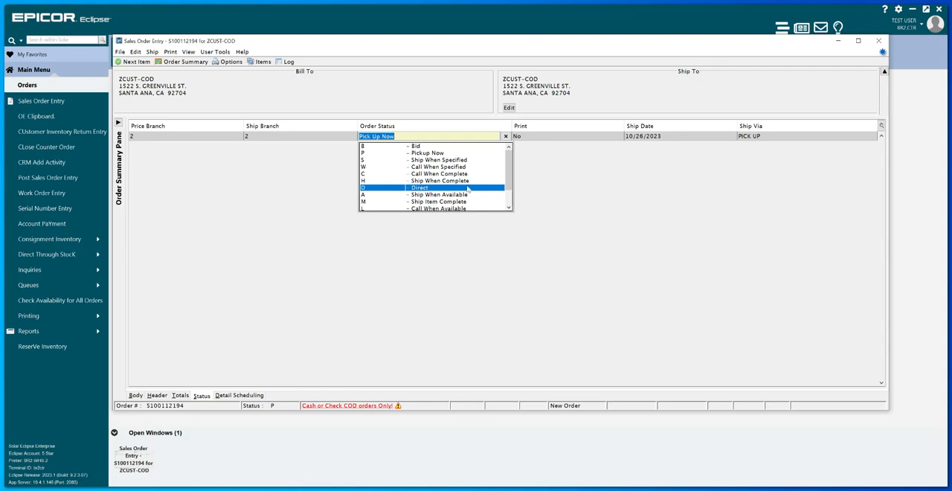
{"action": "scroll", "coordinate": [469, 190], "scroll_direction": "down", "scroll_amount": 1}
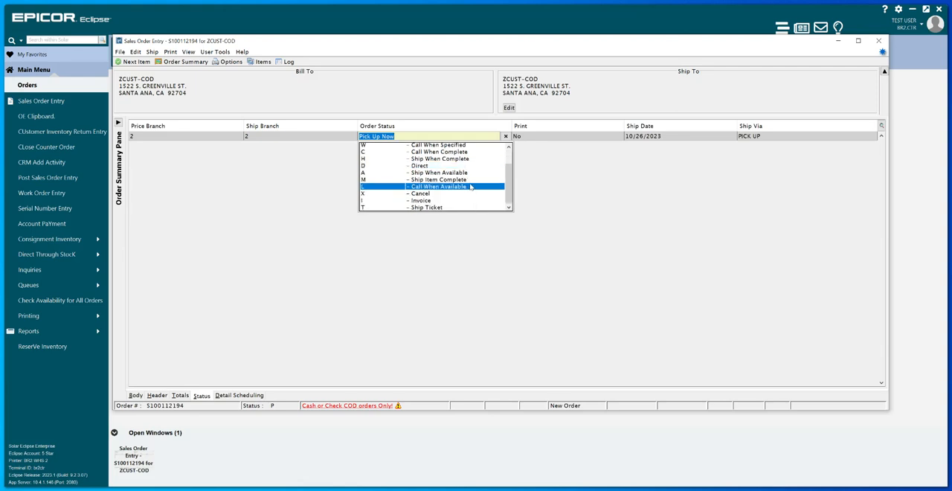
{"action": "scroll", "coordinate": [470, 186], "scroll_direction": "up", "scroll_amount": 1}
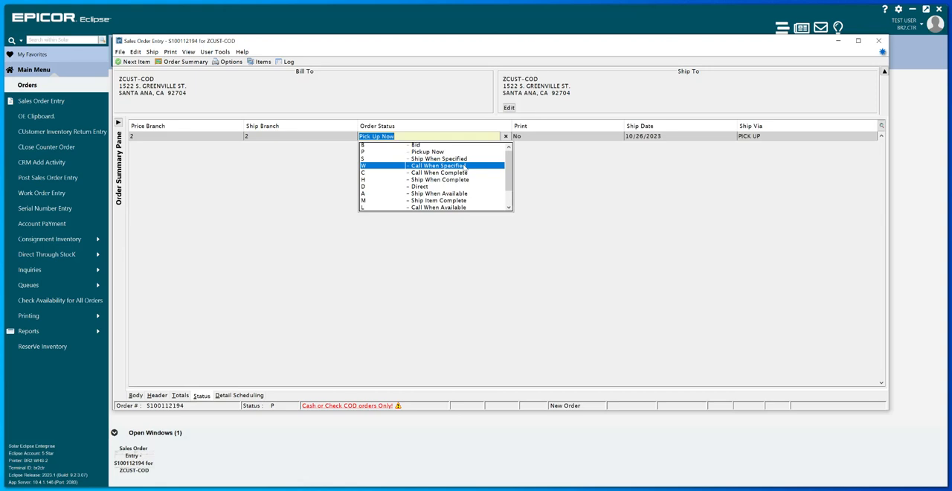
{"action": "key", "text": "Up"}
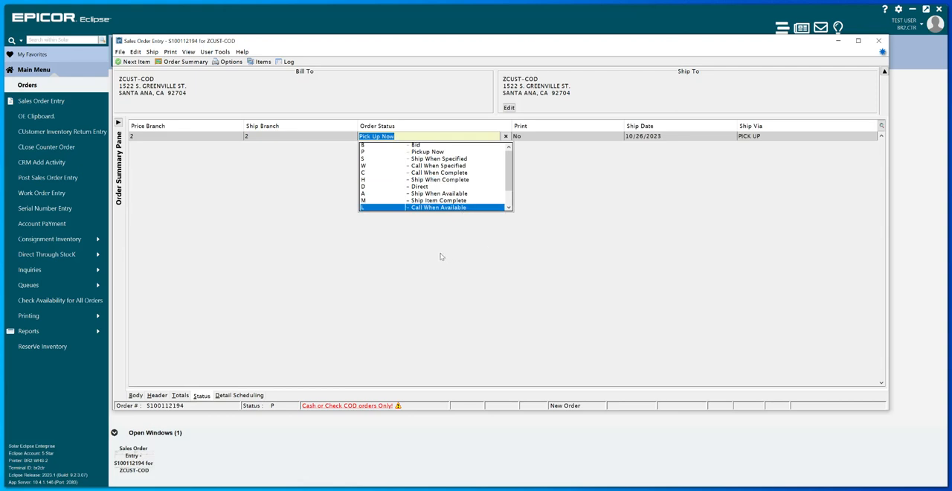
{"action": "left_click", "coordinate": [417, 135]}
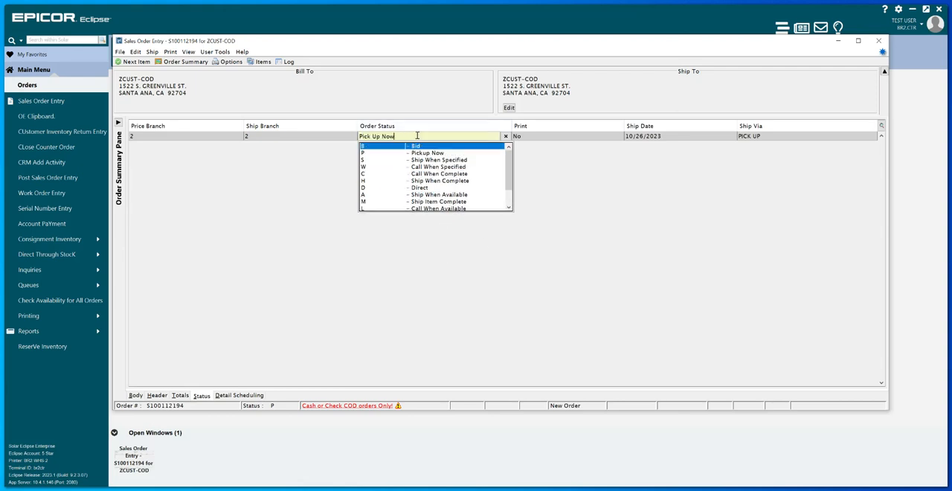
{"action": "key", "text": "Escape"}
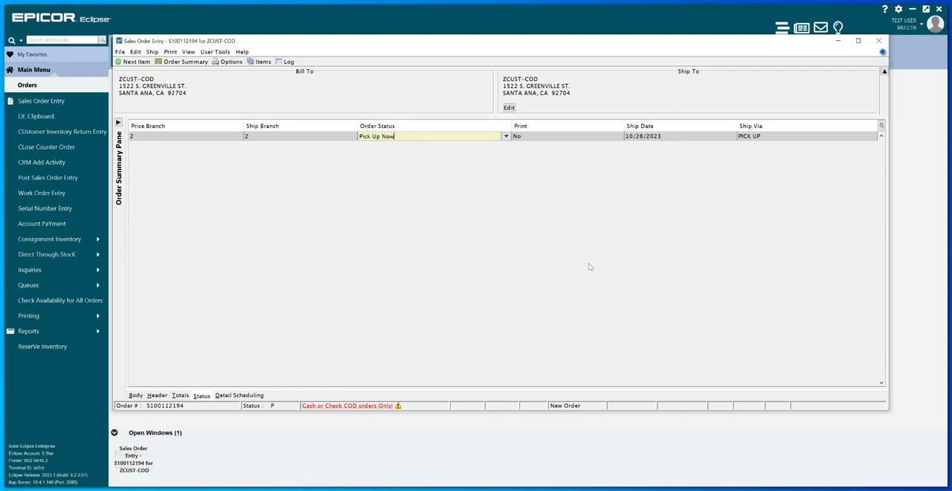
{"action": "left_click", "coordinate": [581, 137]}
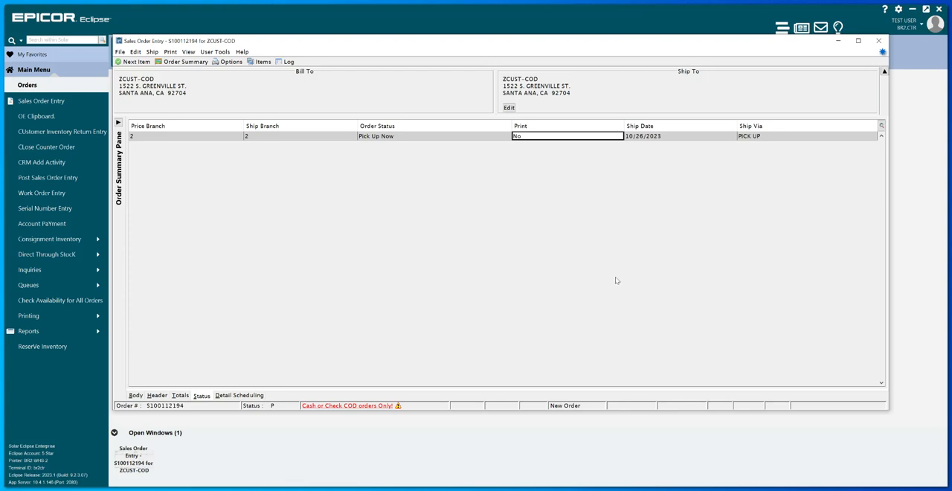
{"action": "left_click", "coordinate": [778, 137]}
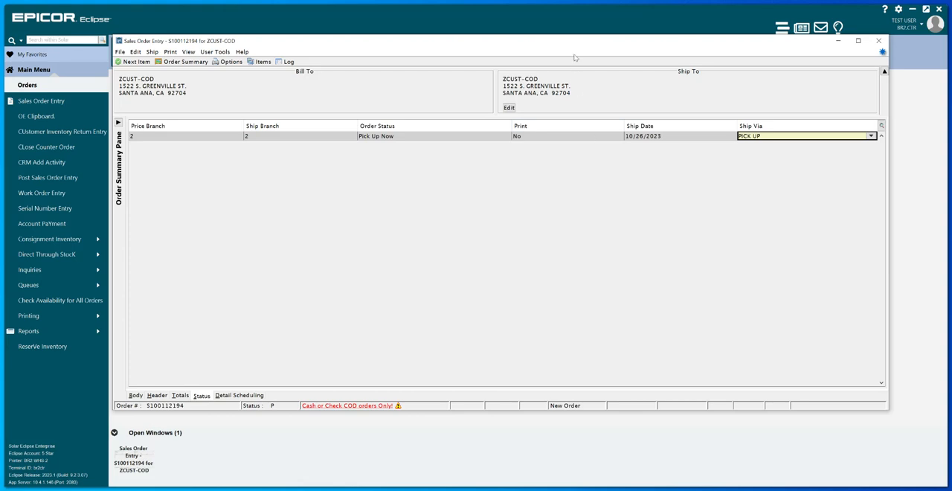
- Exit the counter sales order with the Pick Up Now status and PICK UP shipping settings kept
{"action": "left_click_drag", "start_coordinate": [572, 43], "coordinate": [574, 47]}
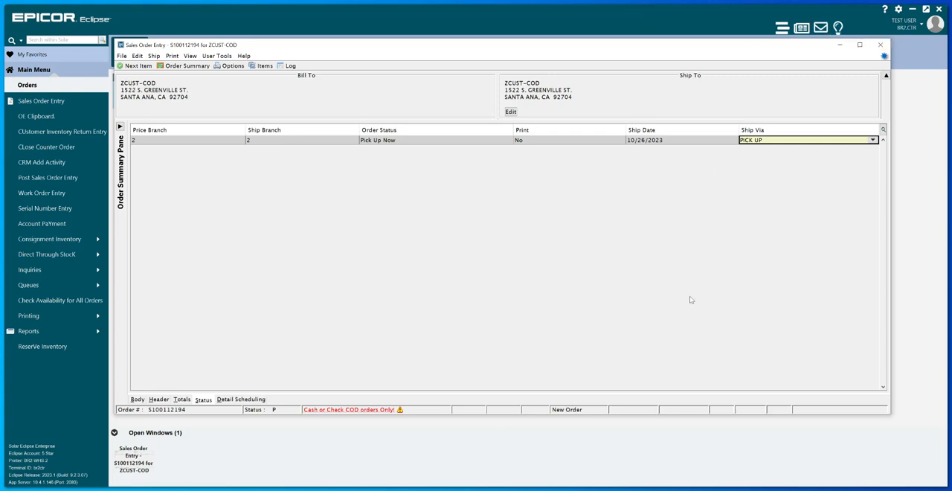
{"action": "left_click", "coordinate": [122, 56]}
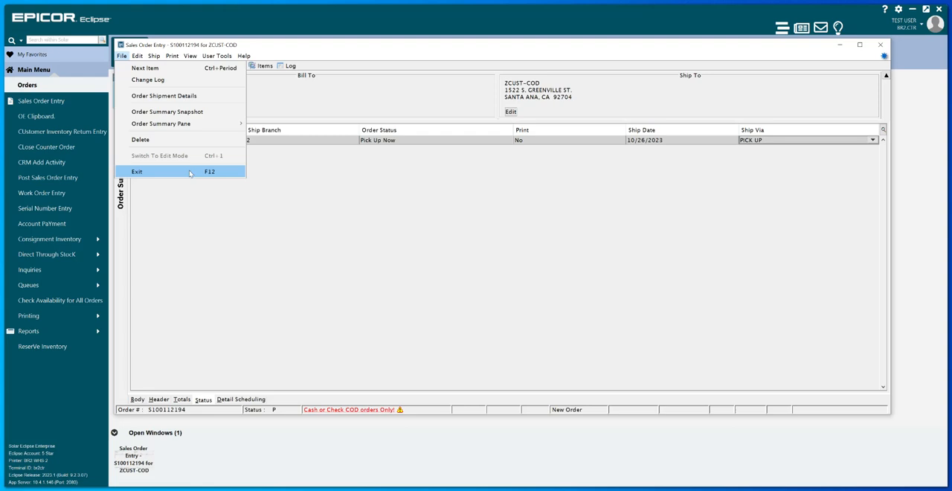
{"action": "left_click", "coordinate": [667, 238]}
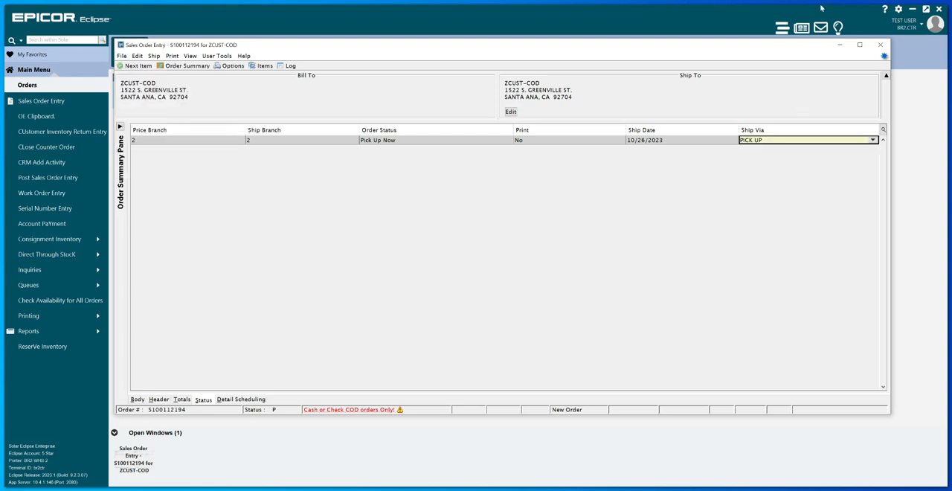
{"action": "left_click", "coordinate": [881, 46]}
{"action": "left_click", "coordinate": [882, 46]}
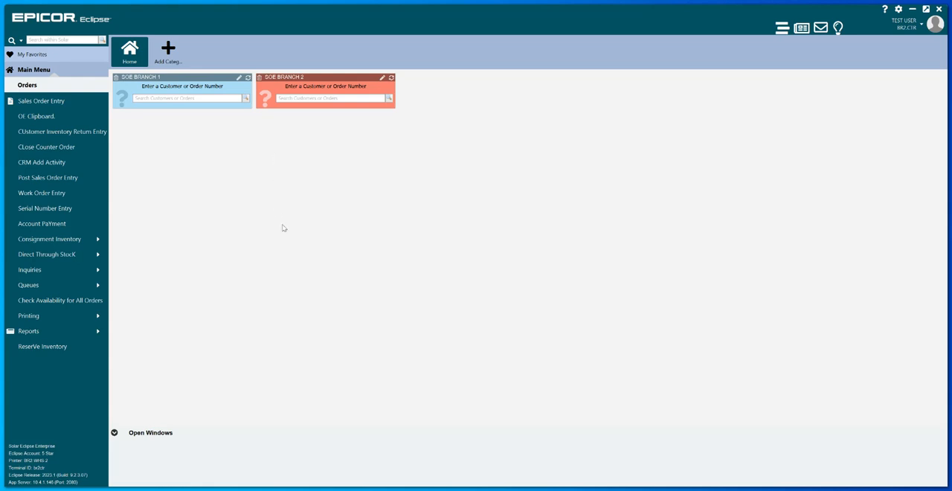
- Start Sales Order Entry, look up customer ZCUST and choose its COD account
{"action": "left_click", "coordinate": [48, 101]}
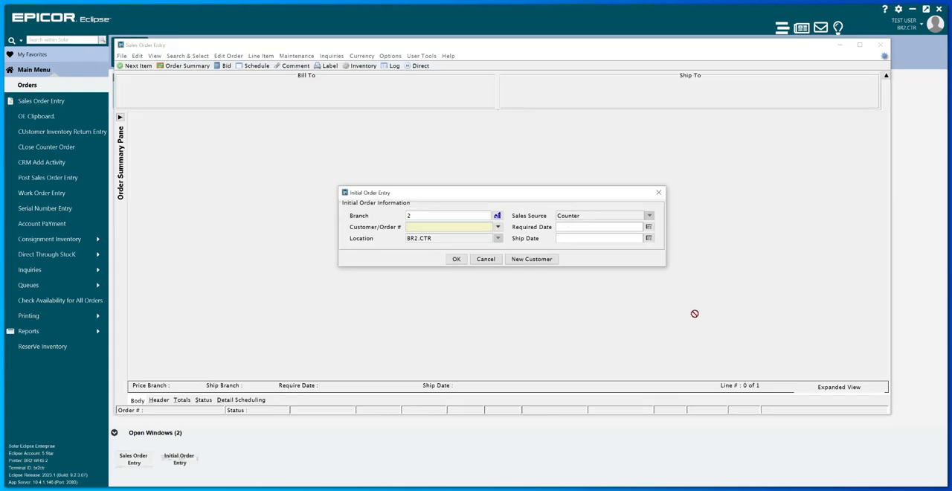
{"action": "type", "text": "demo"}
{"action": "key", "text": "Return"}
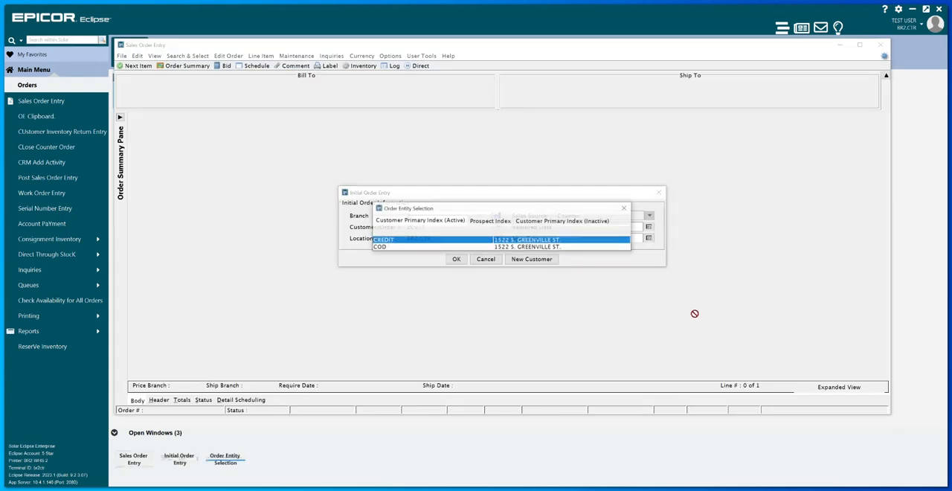
{"action": "double_click", "coordinate": [396, 247]}
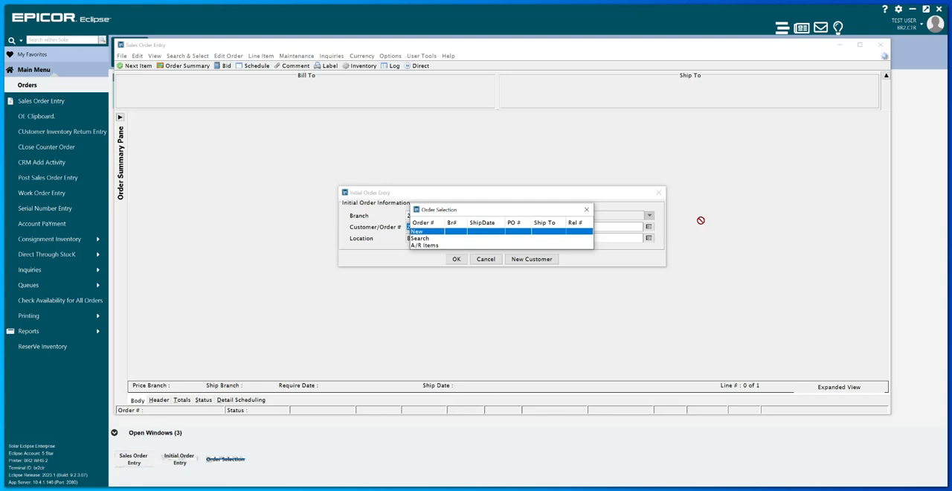
- Search the COD customer's open orders, bids and invoices across branches 1,2,3,4,5, and close the results
{"action": "key", "text": "Down"}
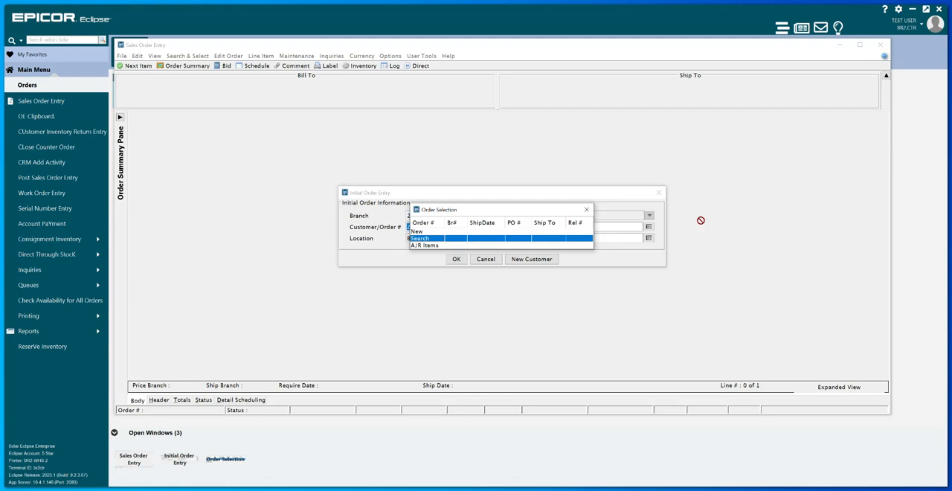
{"action": "key", "text": "Return"}
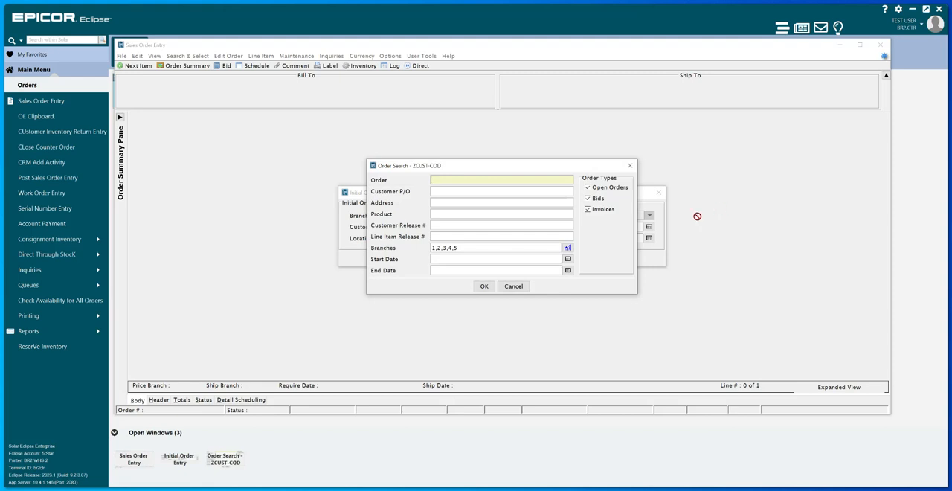
{"action": "left_click", "coordinate": [484, 287]}
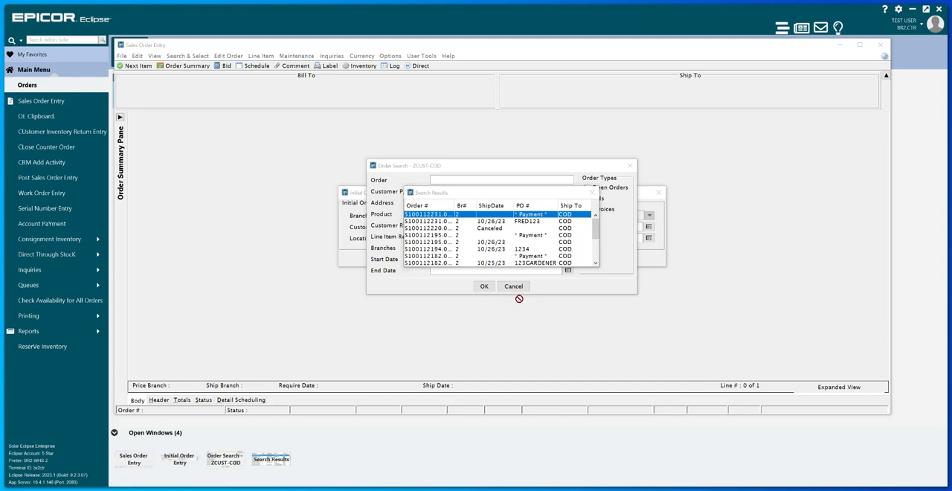
{"action": "left_click", "coordinate": [592, 193]}
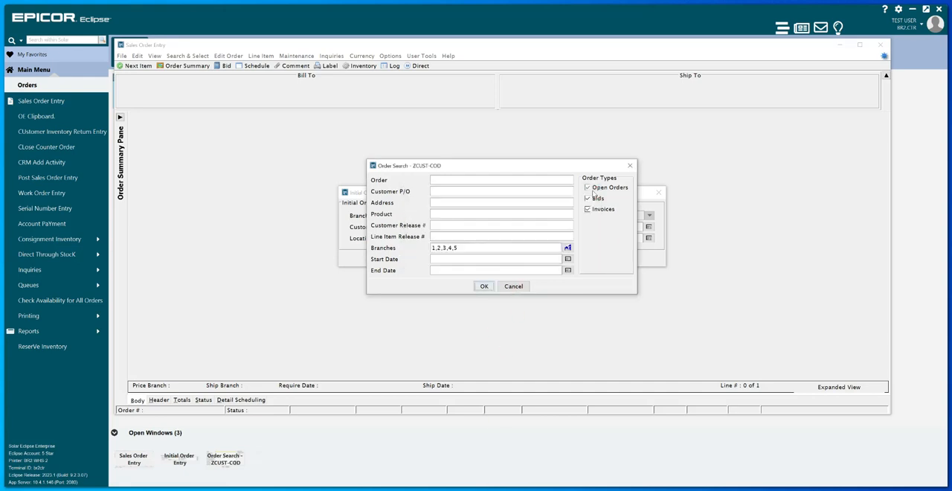
{"action": "left_click", "coordinate": [630, 165]}
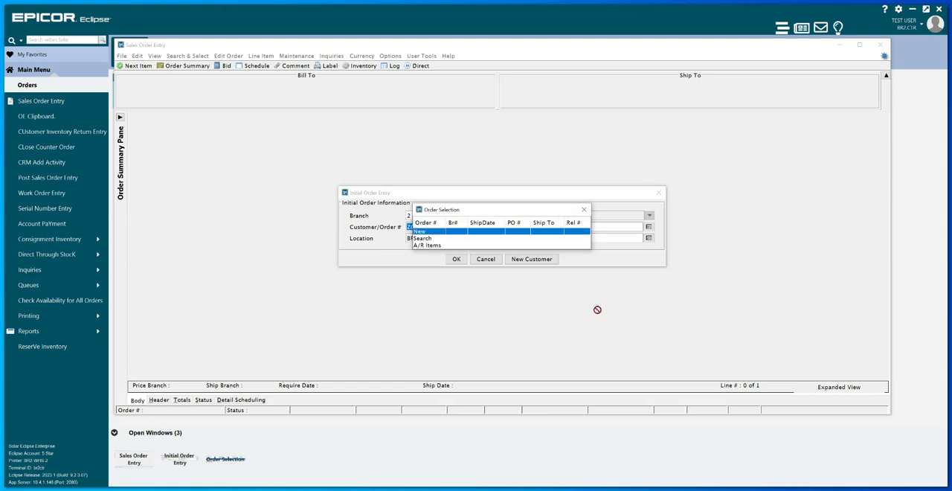
- View the COD customer's A/R items and close the invoice list
{"action": "double_click", "coordinate": [429, 245]}
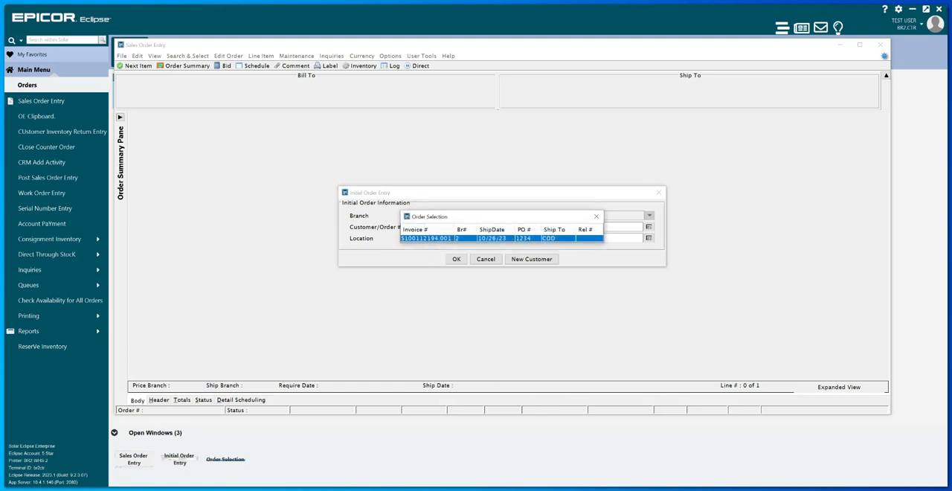
{"action": "left_click", "coordinate": [596, 217]}
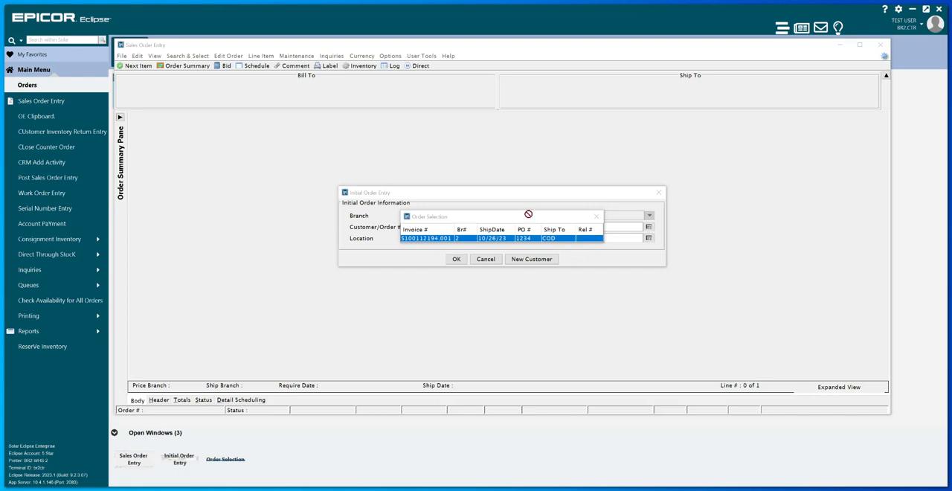
{"action": "left_click_drag", "start_coordinate": [526, 216], "coordinate": [563, 151]}
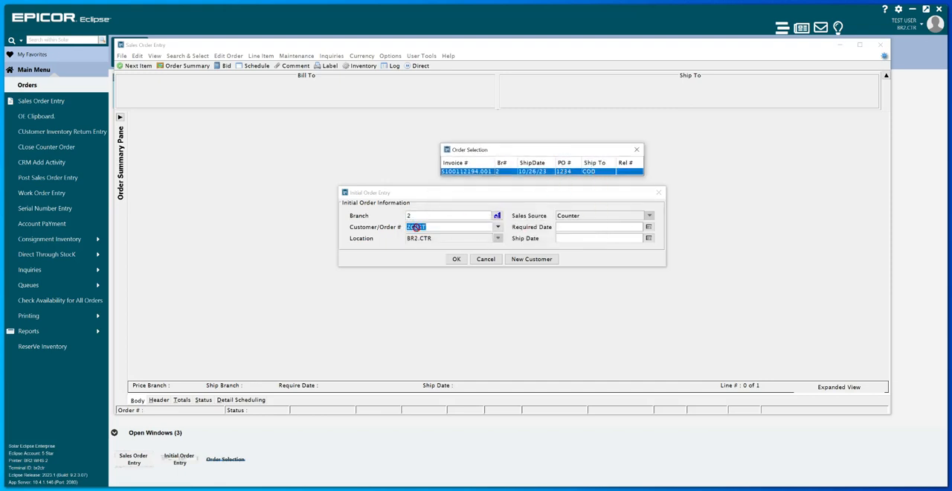
{"action": "left_click", "coordinate": [636, 151]}
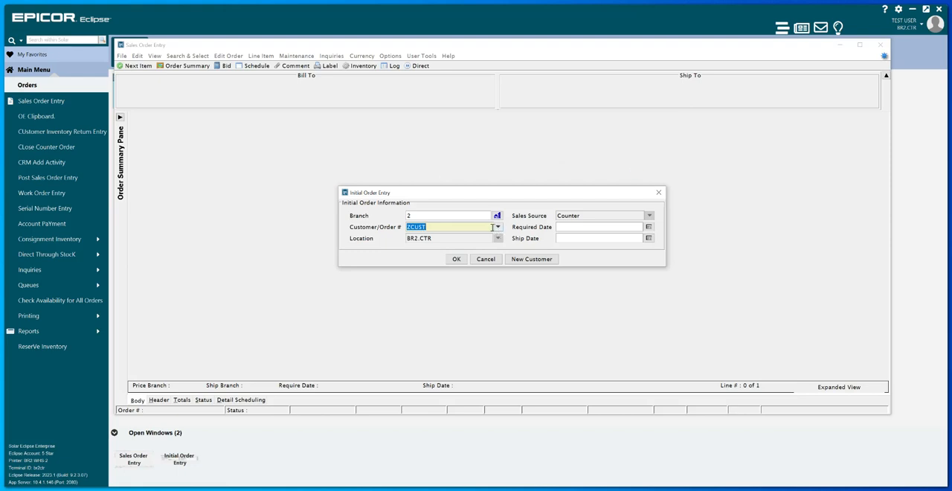
- Look up customer ZCUST again, choose the COD account and open its invoice with ship date 10/26/23
{"action": "type", "text": "1234"}
{"action": "key", "text": "Return"}
{"action": "key", "text": "BackSpace"}
{"action": "type", "text": "CUST"}
{"action": "key", "text": "BackSpace"}
{"action": "key", "text": "BackSpace"}
{"action": "key", "text": "BackSpace"}
{"action": "key", "text": "BackSpace"}
{"action": "type", "text": "CREDIT"}
{"action": "key", "text": "Return"}
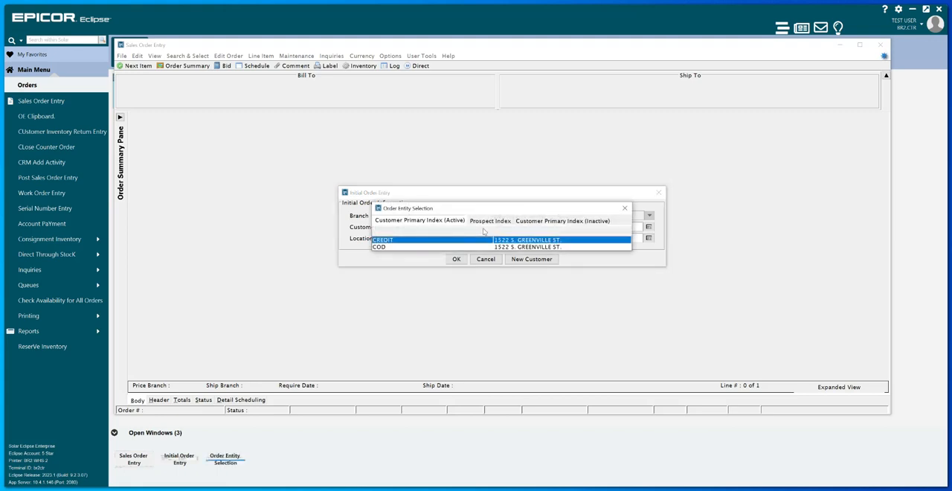
{"action": "double_click", "coordinate": [477, 245]}
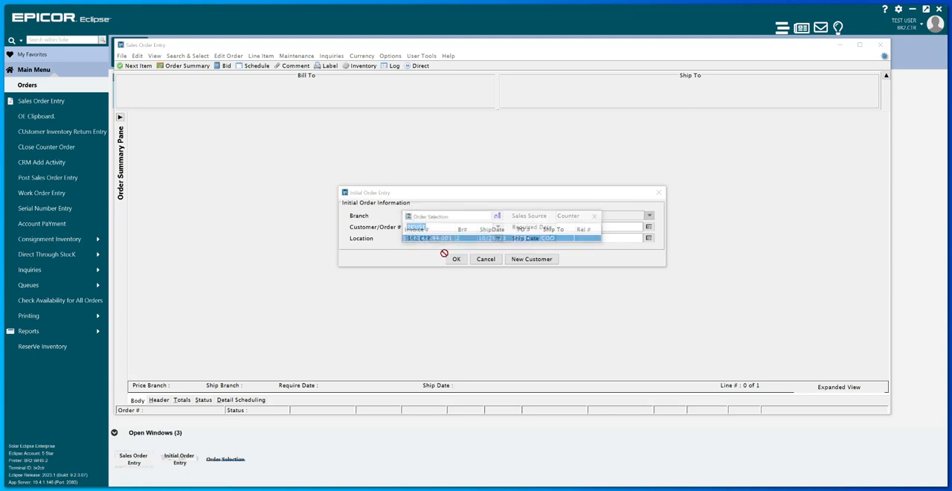
{"action": "double_click", "coordinate": [440, 237]}
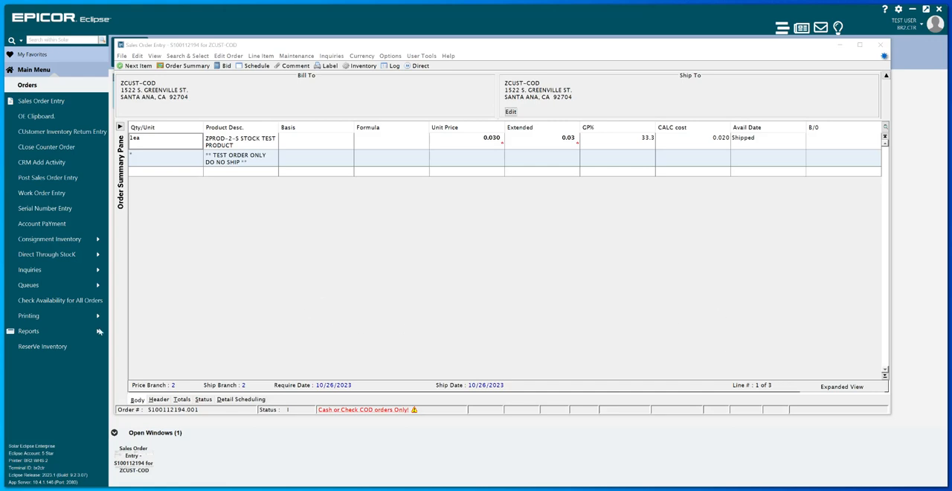
- Examine the order's totals and its Cash and Credit Card payment fields, and close the order without entering a payment
{"action": "left_click", "coordinate": [188, 402]}
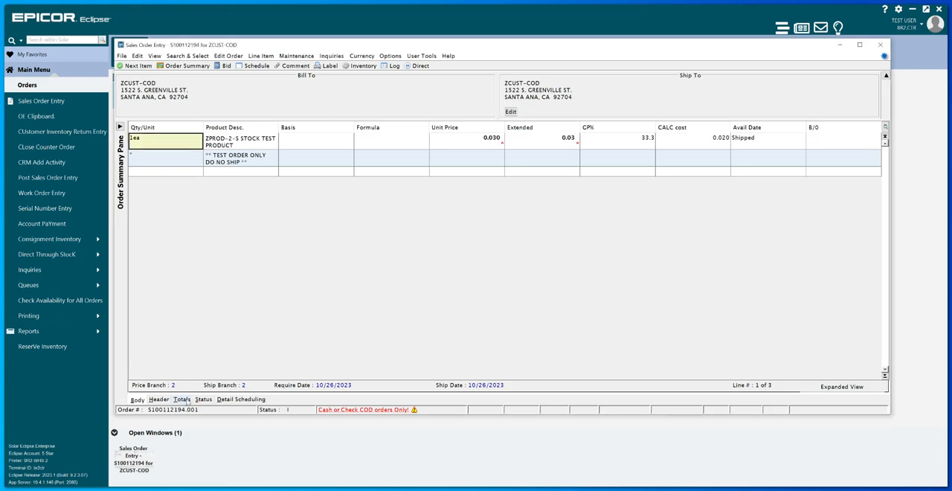
{"action": "left_click", "coordinate": [184, 400]}
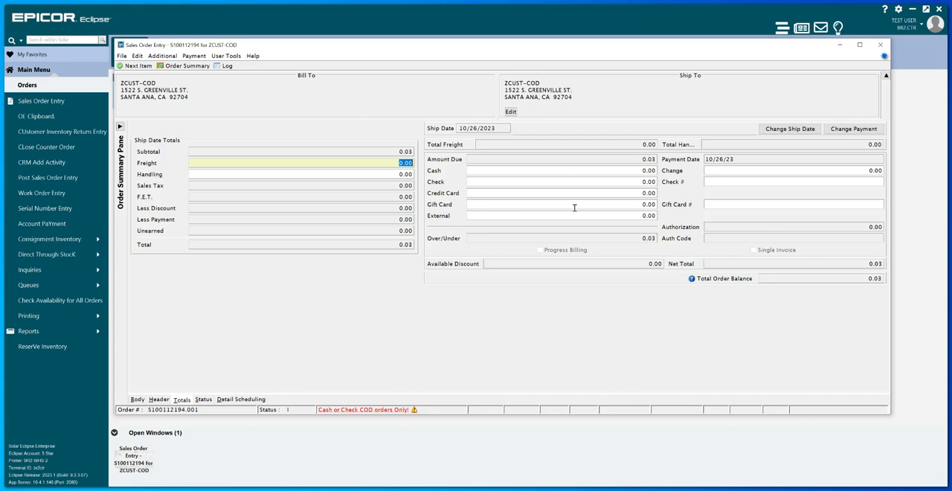
{"action": "left_click", "coordinate": [594, 172]}
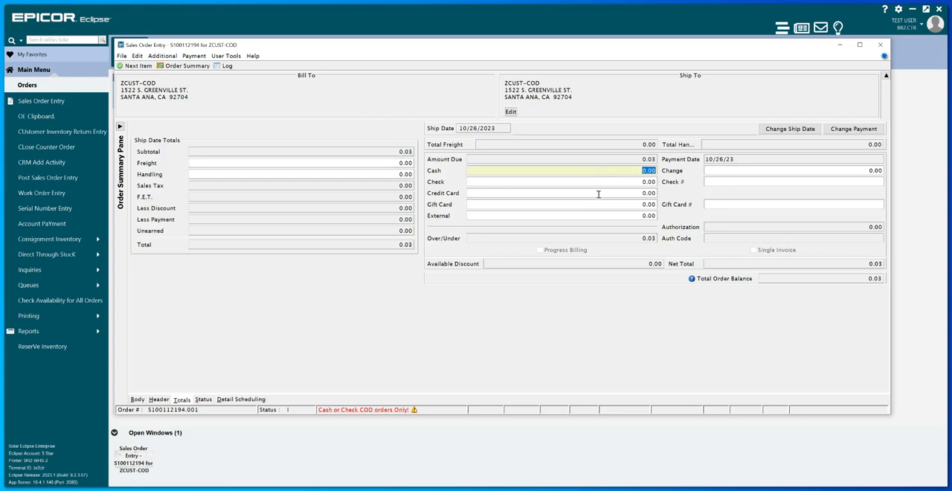
{"action": "left_click", "coordinate": [599, 192]}
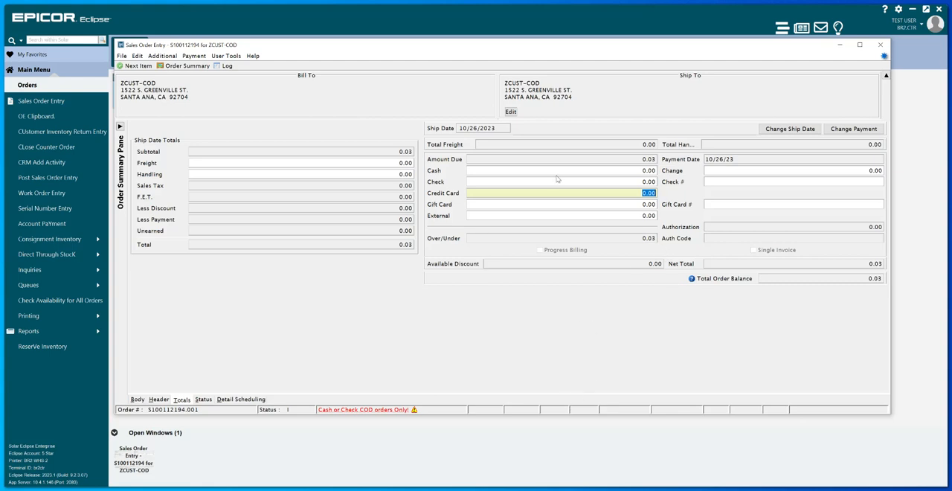
{"action": "left_click", "coordinate": [579, 170]}
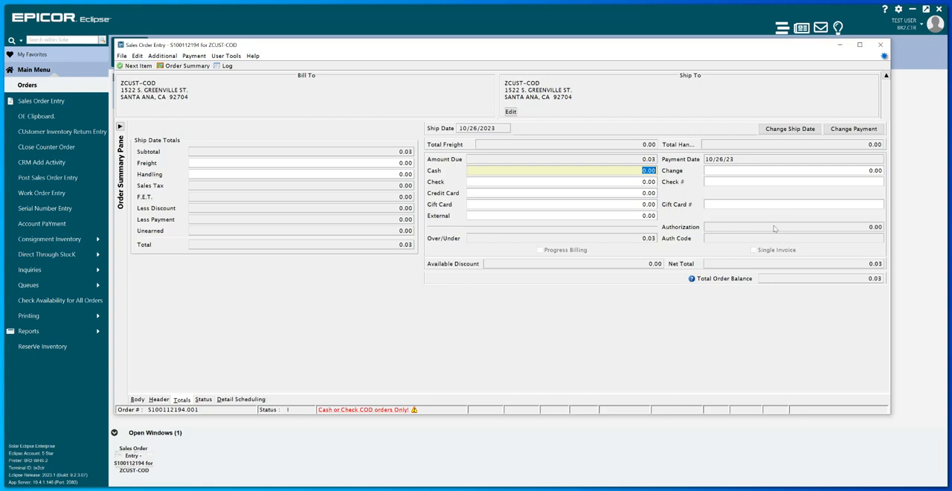
{"action": "left_click", "coordinate": [880, 46]}
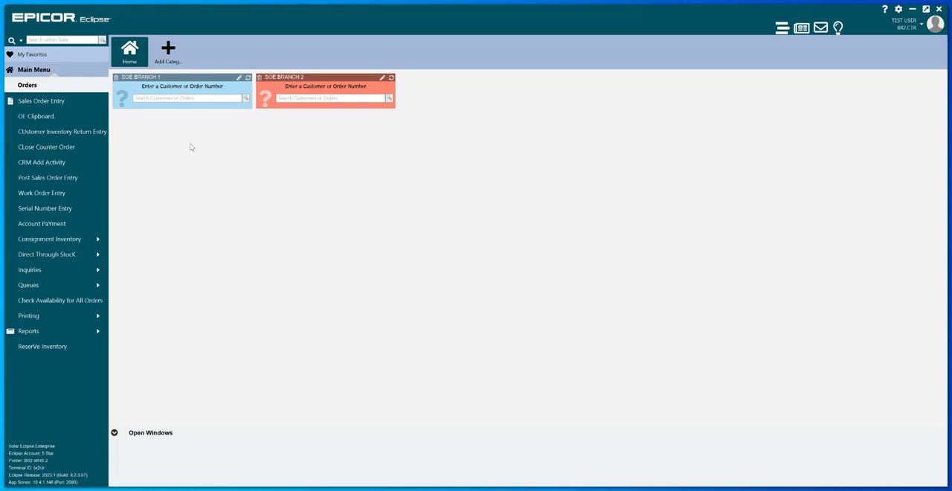
- Open Close Counter Order and select the ZCUST-COD order for payment
{"action": "left_click", "coordinate": [68, 149]}
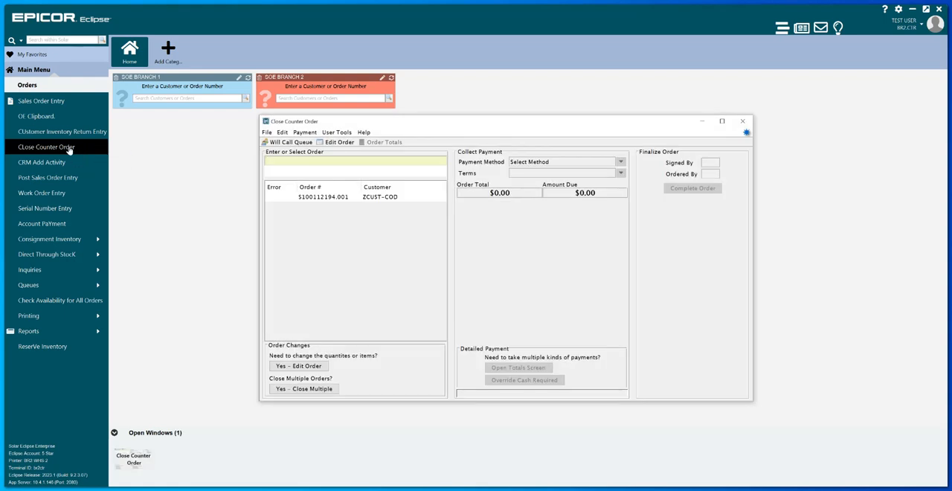
{"action": "left_click_drag", "start_coordinate": [543, 122], "coordinate": [568, 139]}
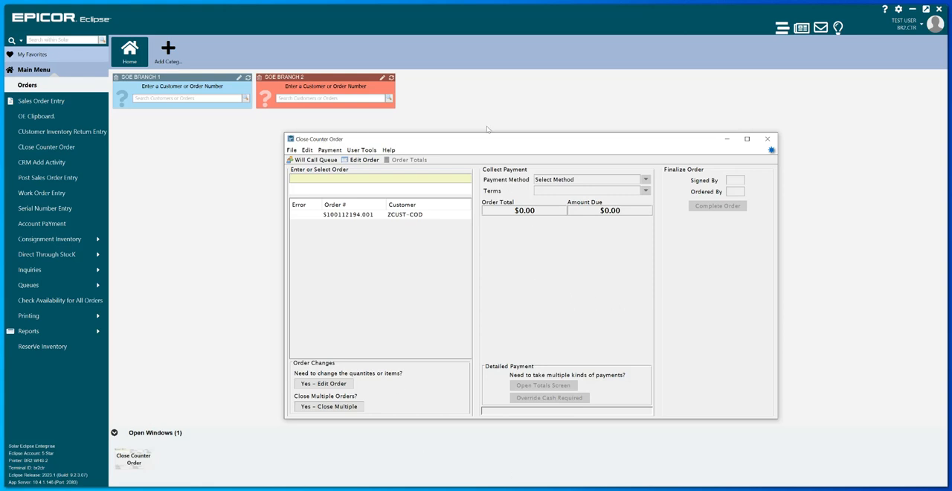
{"action": "left_click_drag", "start_coordinate": [490, 138], "coordinate": [485, 137]}
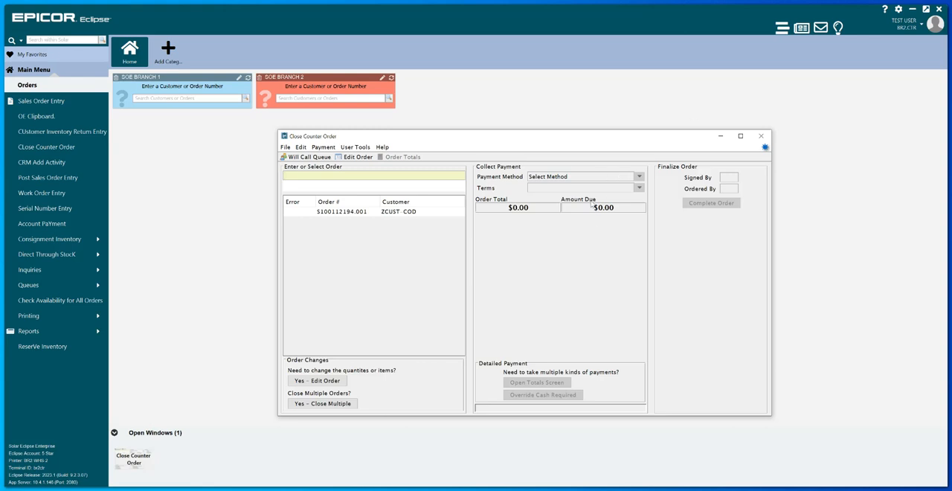
{"action": "left_click", "coordinate": [372, 215]}
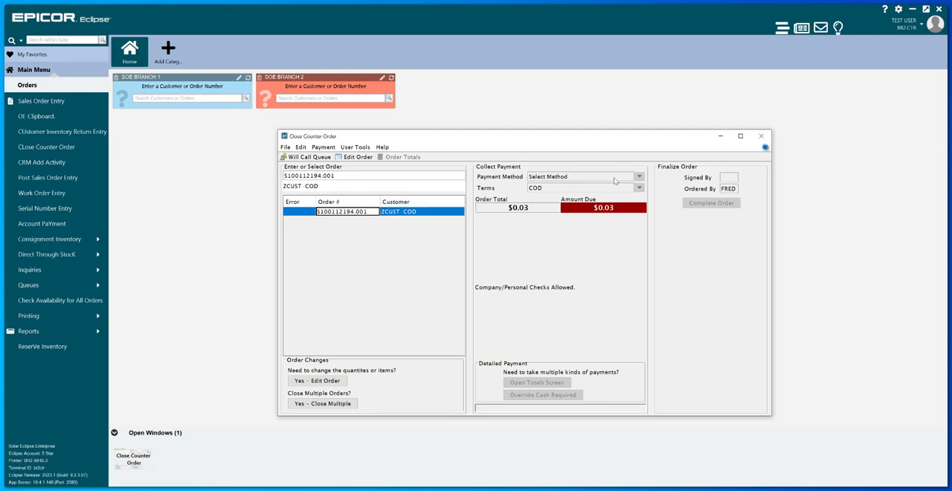
{"action": "key", "text": "Tab"}
{"action": "key", "text": "Tab"}
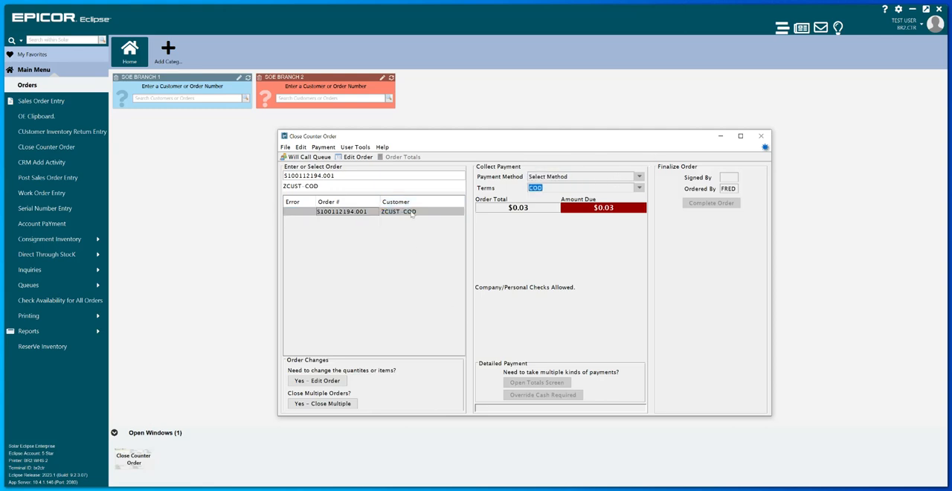
{"action": "left_click", "coordinate": [412, 213]}
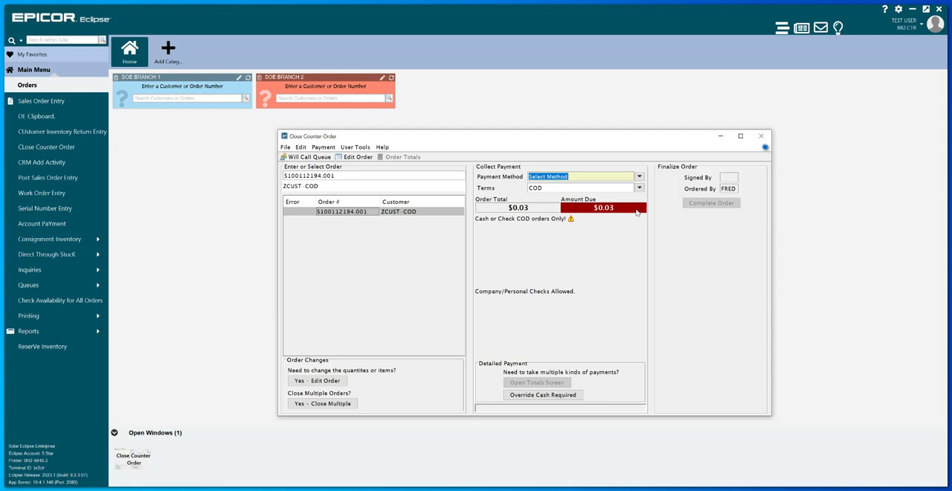
- Set the payment method to Cash and enter a cash amount of 0.03
{"action": "left_click", "coordinate": [638, 176]}
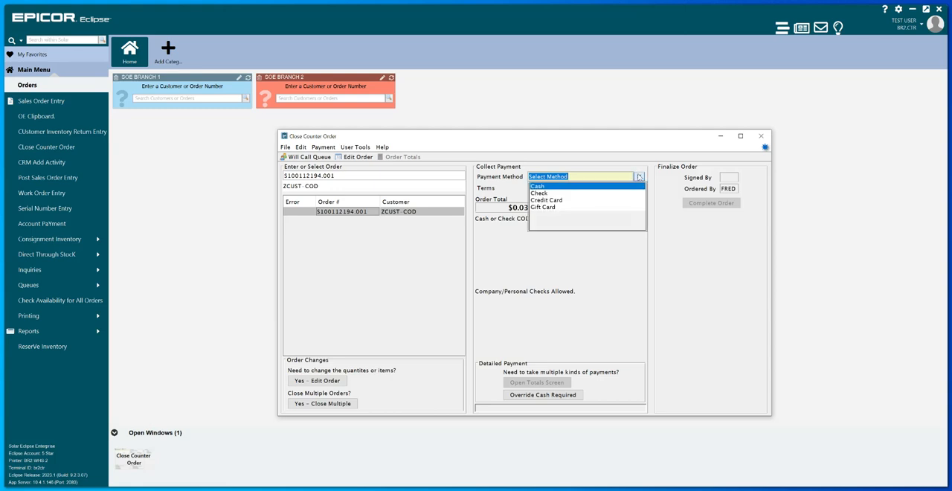
{"action": "left_click", "coordinate": [621, 187]}
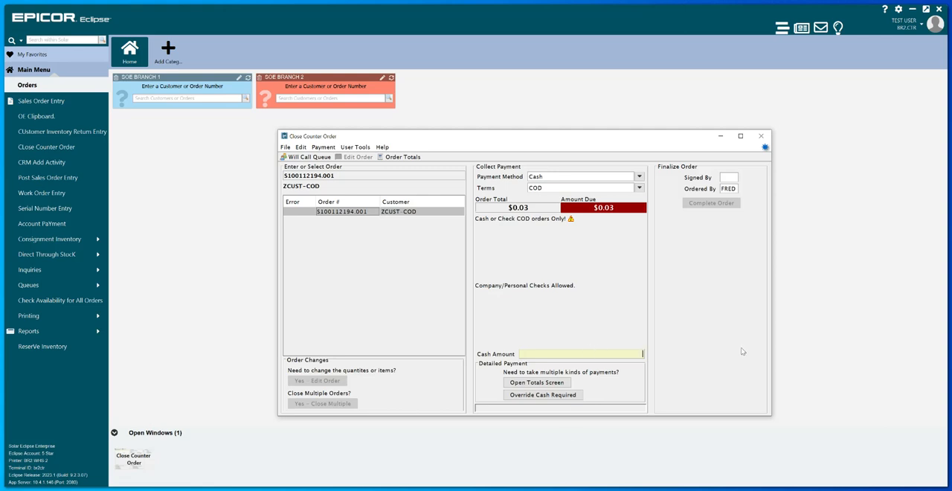
{"action": "type", "text": "0.03"}
{"action": "key", "text": "Tab"}
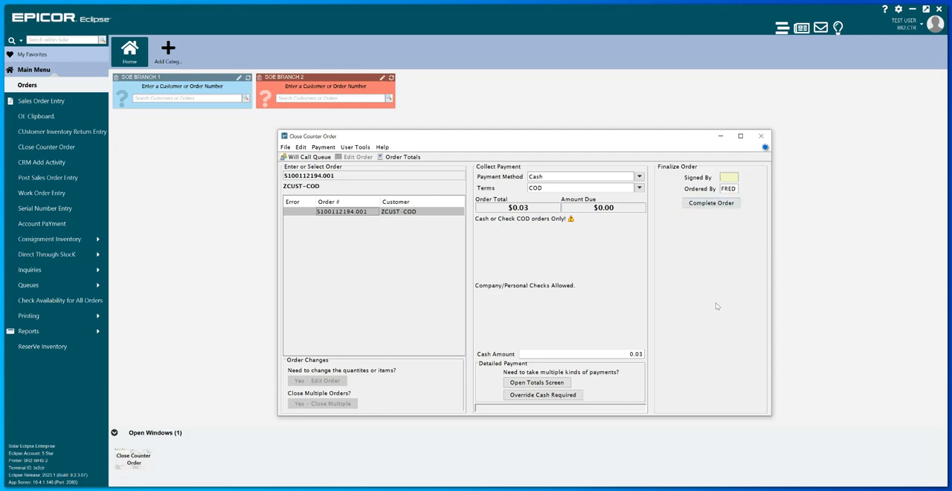
- Enter the signer's initials, complete the order without printing a ship ticket, and close Close Counter Order
{"action": "type", "text": "DF"}
{"action": "left_click", "coordinate": [729, 207]}
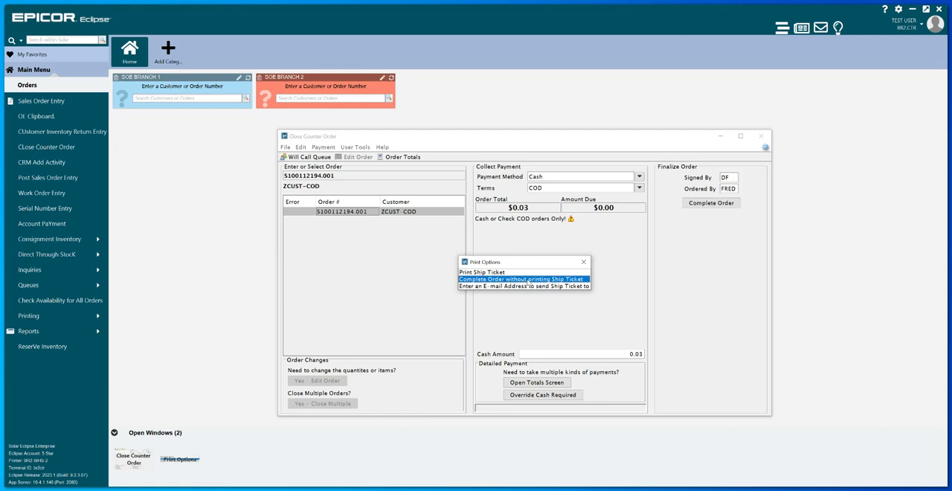
{"action": "left_click", "coordinate": [534, 280]}
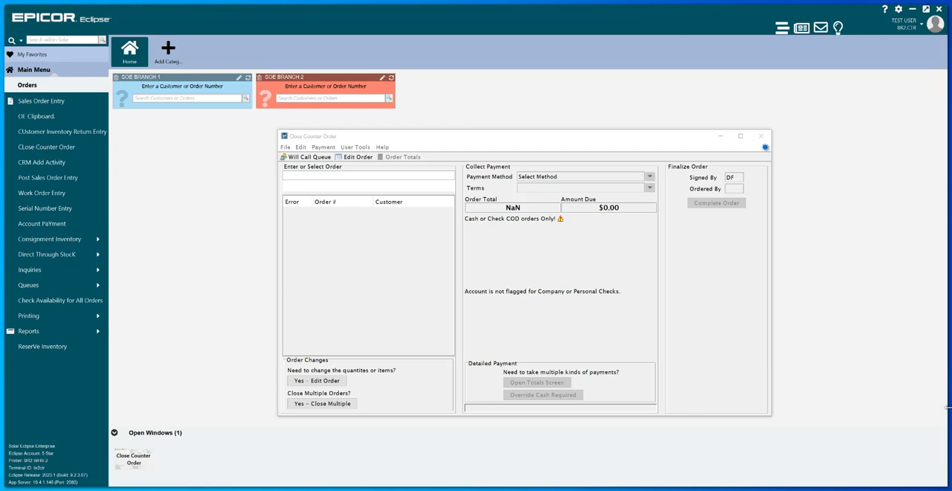
{"action": "left_click", "coordinate": [767, 137]}
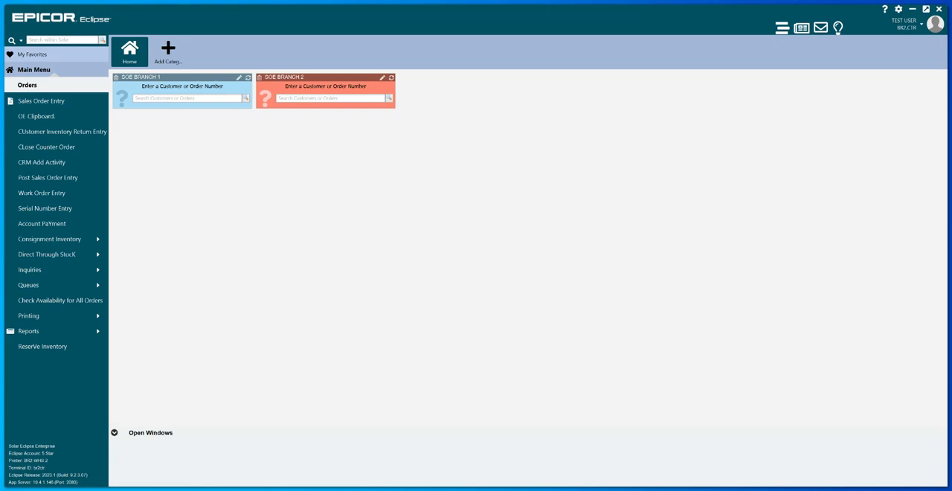